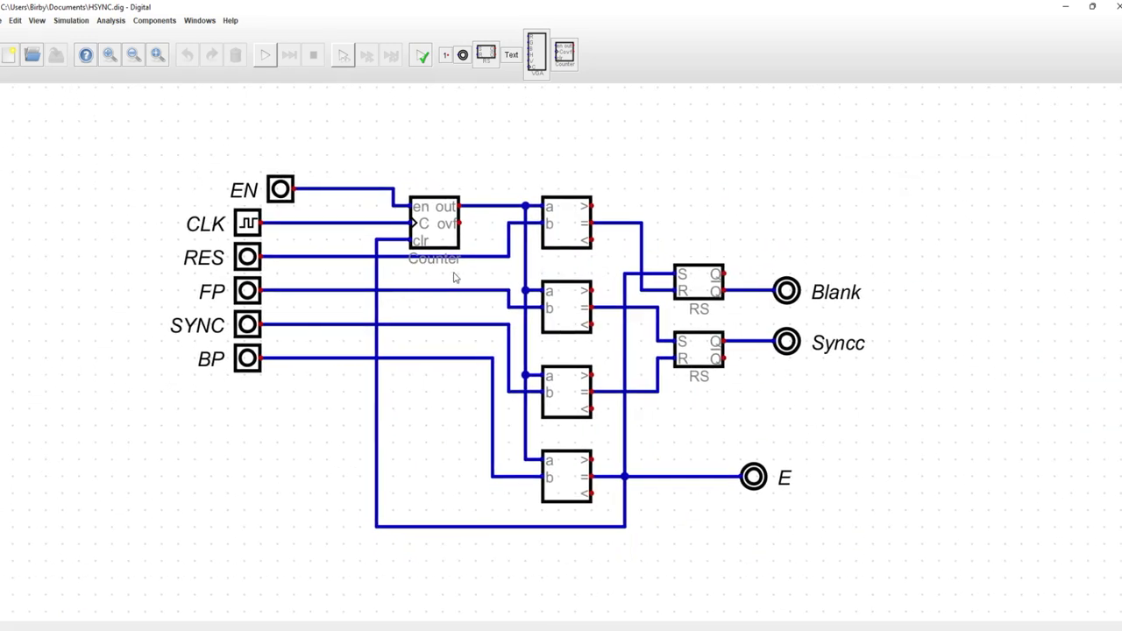
{"action": "left_click_drag", "start_coordinate": [454, 273], "coordinate": [473, 274]}
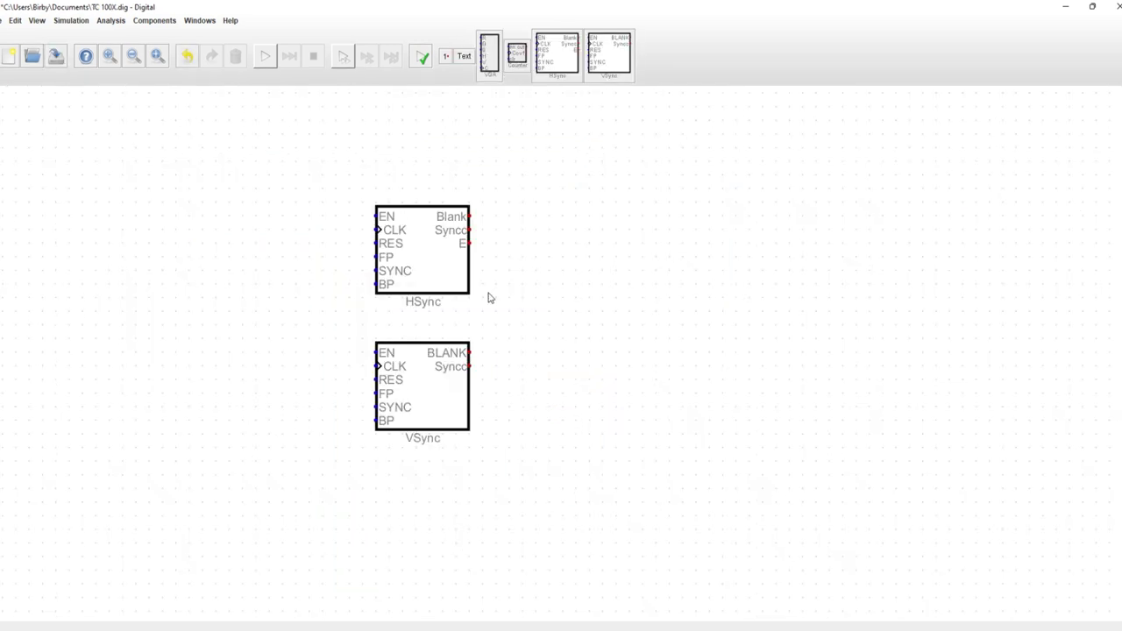
Wire the E output of the HSync block to the CLK input of the VSync block.
{"action": "left_click_drag", "start_coordinate": [491, 290], "coordinate": [521, 286]}
{"action": "scroll", "coordinate": [516, 286], "scroll_direction": "up", "scroll_amount": 2}
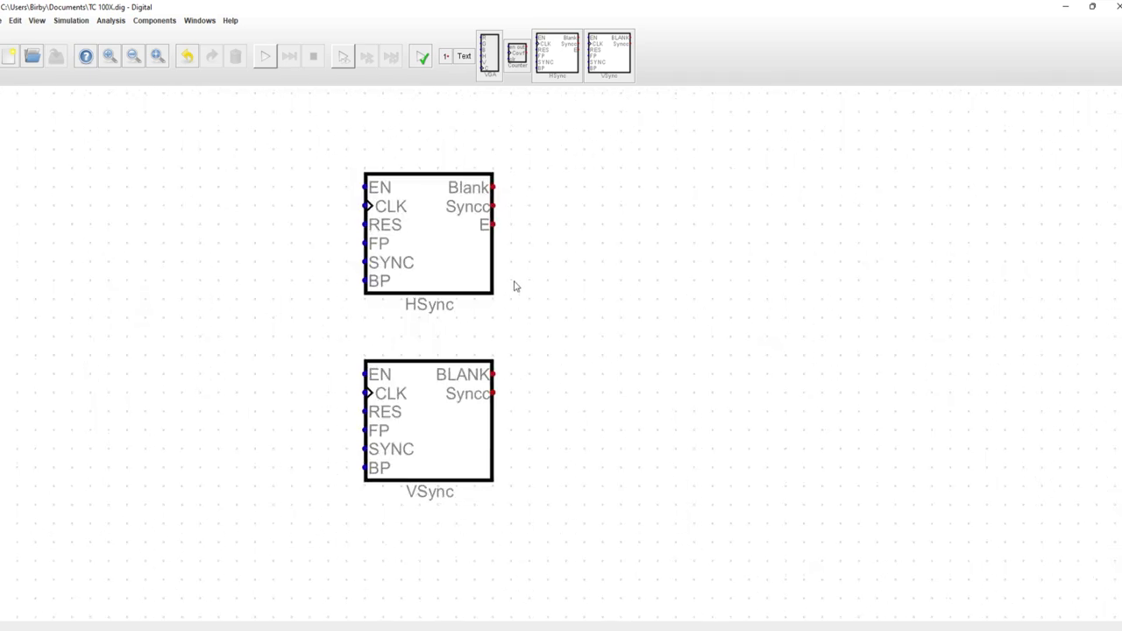
{"action": "left_click", "coordinate": [494, 226]}
{"action": "left_click", "coordinate": [512, 226]}
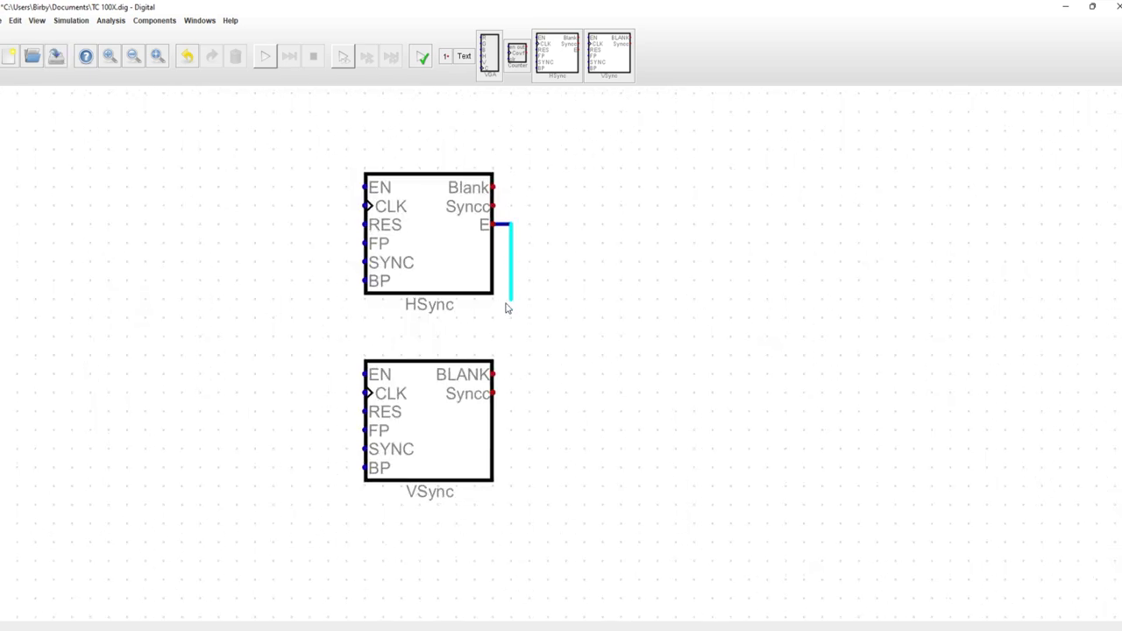
{"action": "left_click", "coordinate": [348, 343]}
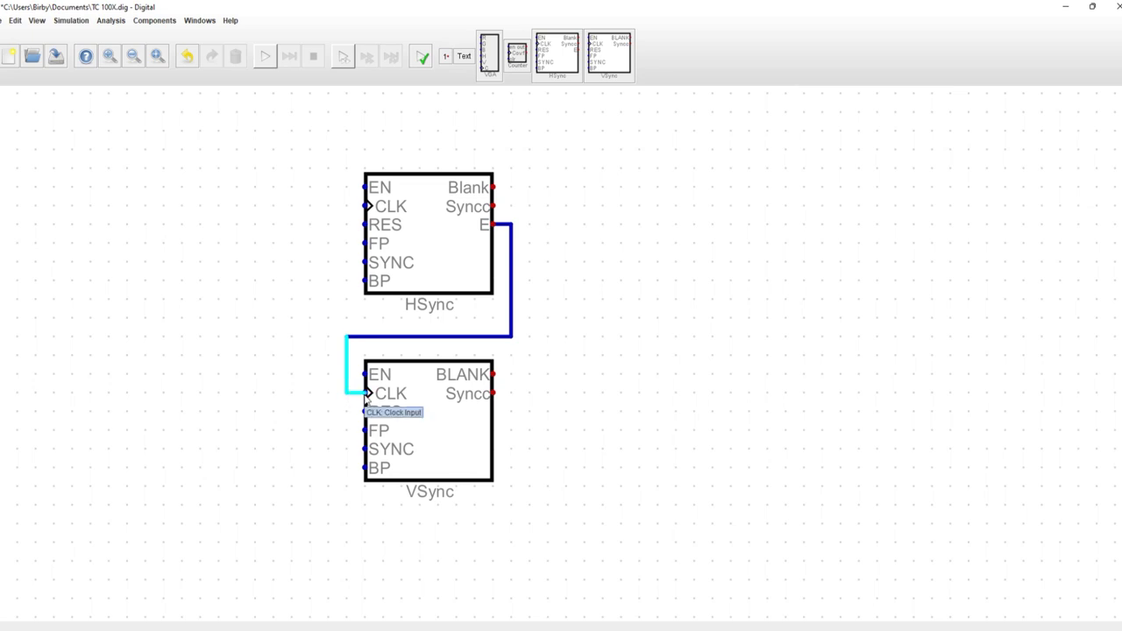
{"action": "left_click", "coordinate": [366, 394]}
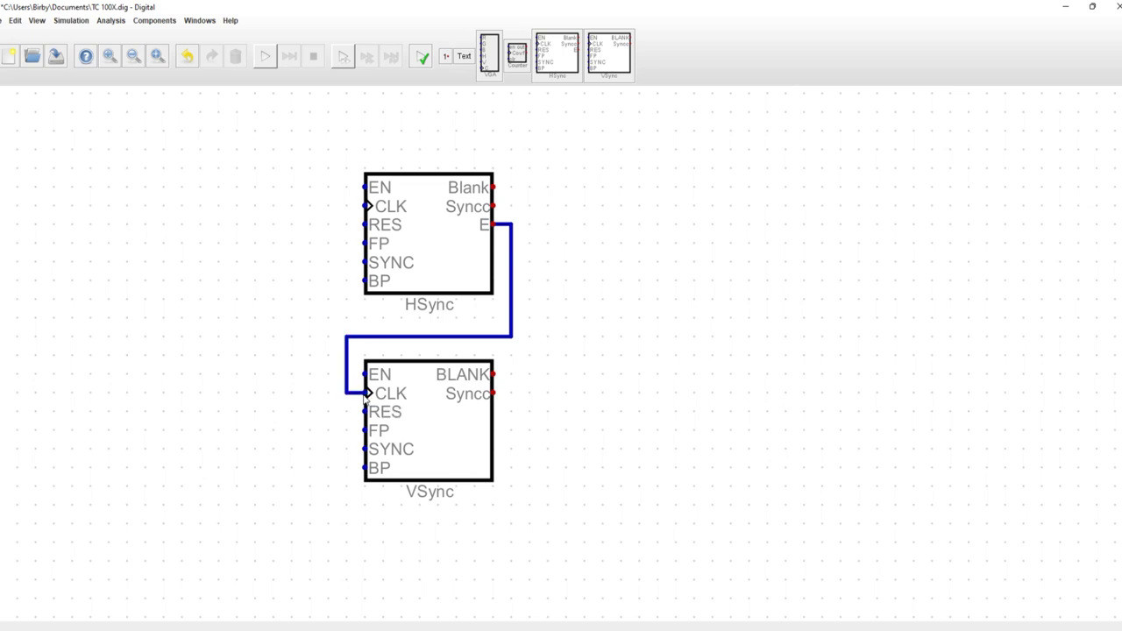
Wire the EN inputs of HSync and VSync together and feed them with a constant 1.
{"action": "left_click", "coordinate": [365, 187]}
{"action": "left_click", "coordinate": [327, 374]}
{"action": "left_click", "coordinate": [367, 374]}
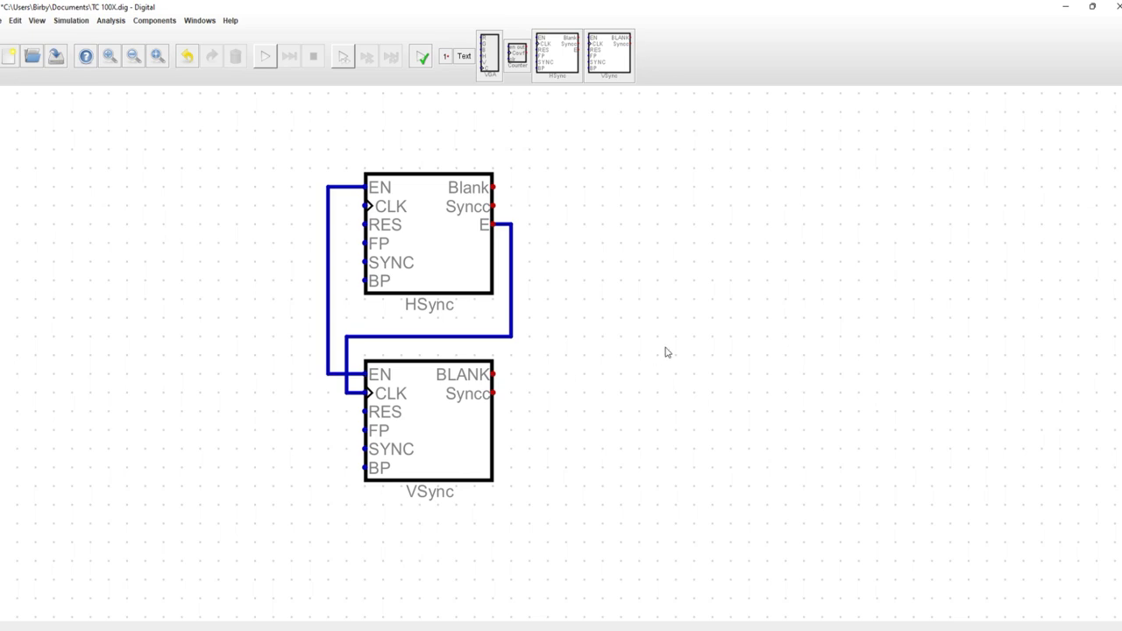
{"action": "left_click", "coordinate": [446, 55]}
{"action": "left_click", "coordinate": [323, 187]}
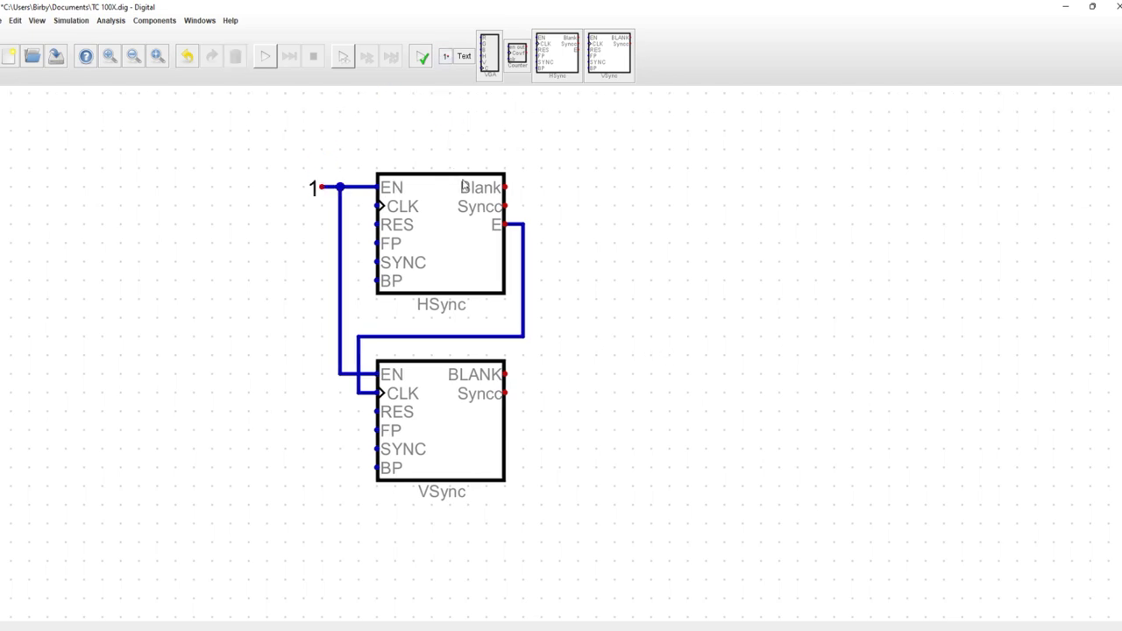
Add a clock input and wire it to the CLK input of the HSync block.
{"action": "left_click_drag", "start_coordinate": [618, 191], "coordinate": [640, 218]}
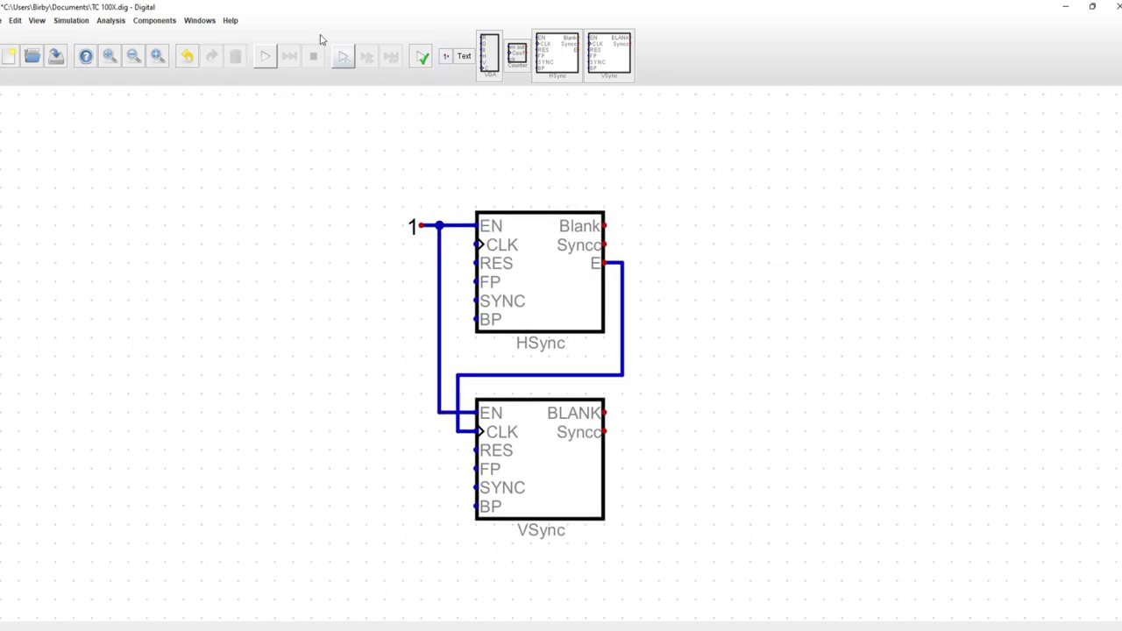
{"action": "left_click", "coordinate": [154, 20]}
{"action": "mouse_move", "coordinate": [142, 48]}
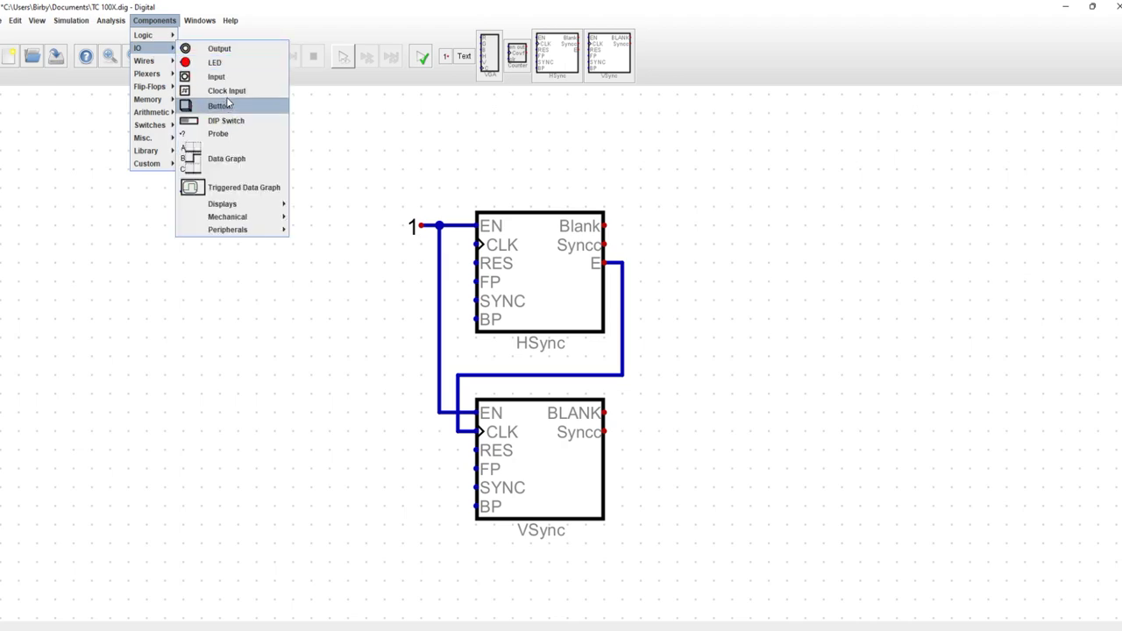
{"action": "left_click", "coordinate": [227, 91]}
{"action": "left_click", "coordinate": [368, 254]}
{"action": "left_click", "coordinate": [367, 245]}
{"action": "left_click", "coordinate": [473, 247]}
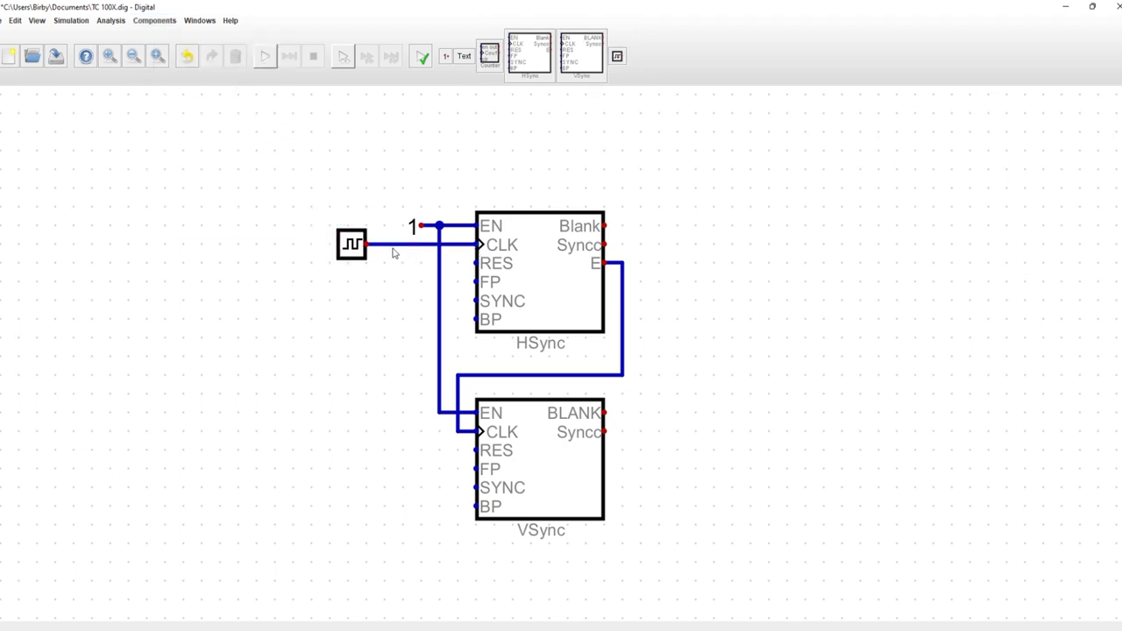
Wire 10-bit constants 200, 210, 242 and 264 to HSync's RES, FP, SYNC and BP inputs.
{"action": "right_click", "coordinate": [351, 244]}
{"action": "left_click", "coordinate": [405, 263]}
{"action": "scroll", "coordinate": [380, 317], "scroll_direction": "down", "scroll_amount": 2}
{"action": "left_click", "coordinate": [360, 350]}
{"action": "type", "text": "264"}
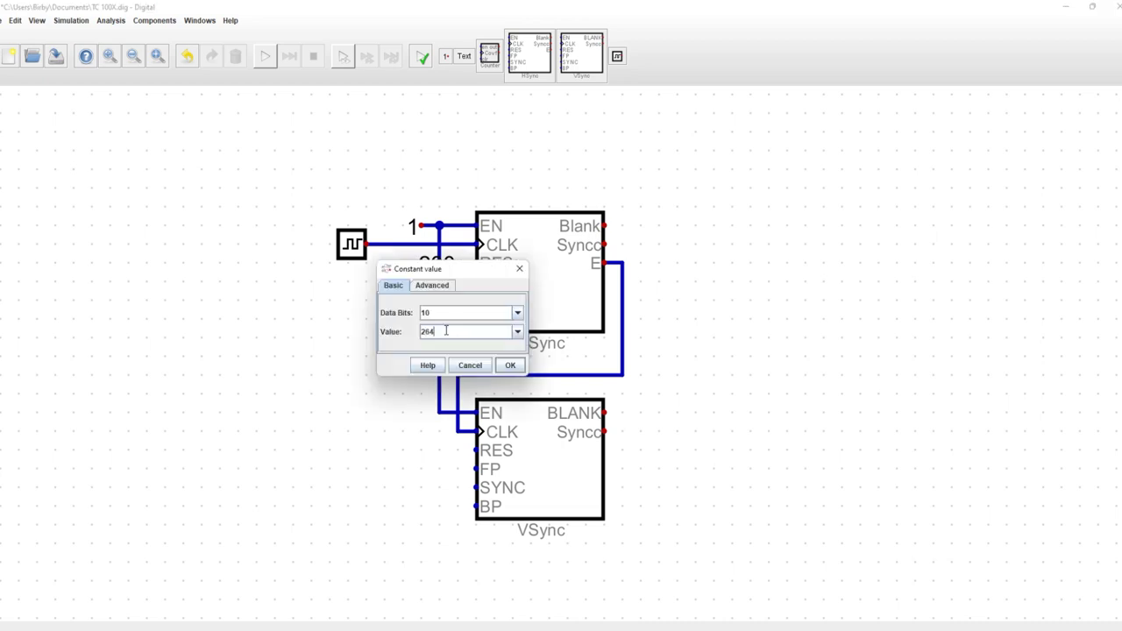
{"action": "key", "text": "Return"}
{"action": "left_click", "coordinate": [457, 319]}
{"action": "left_click", "coordinate": [476, 319]}
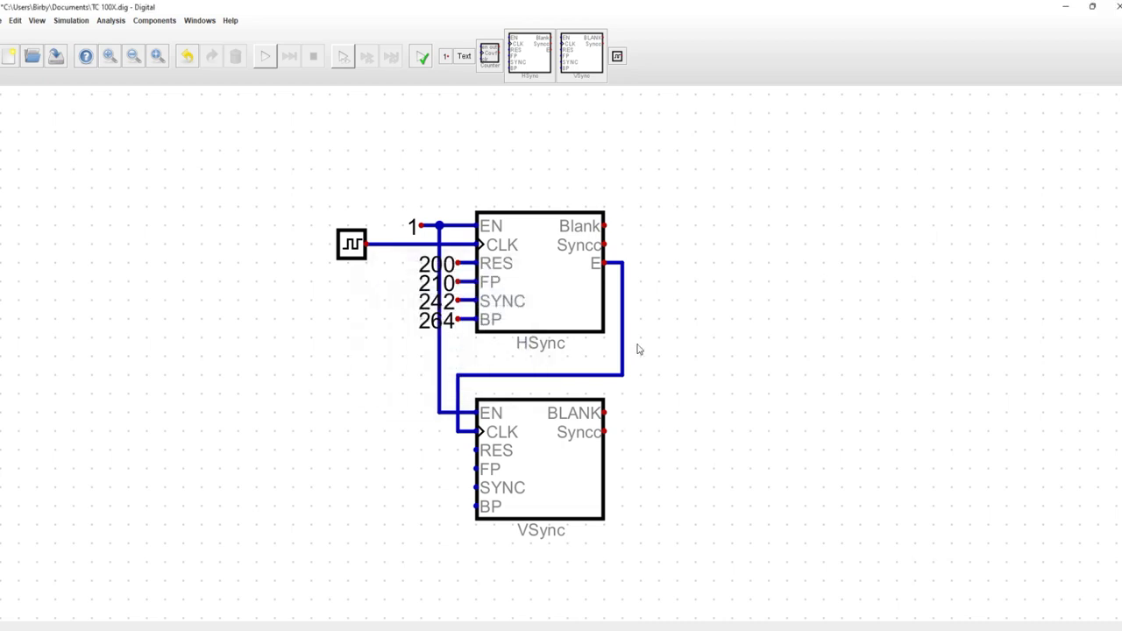
Set the constant on HSync's BP input to 263.
{"action": "right_click", "coordinate": [447, 317]}
{"action": "left_click", "coordinate": [448, 331]}
{"action": "key", "text": "BackSpace"}
{"action": "type", "text": "3"}
{"action": "key", "text": "Return"}
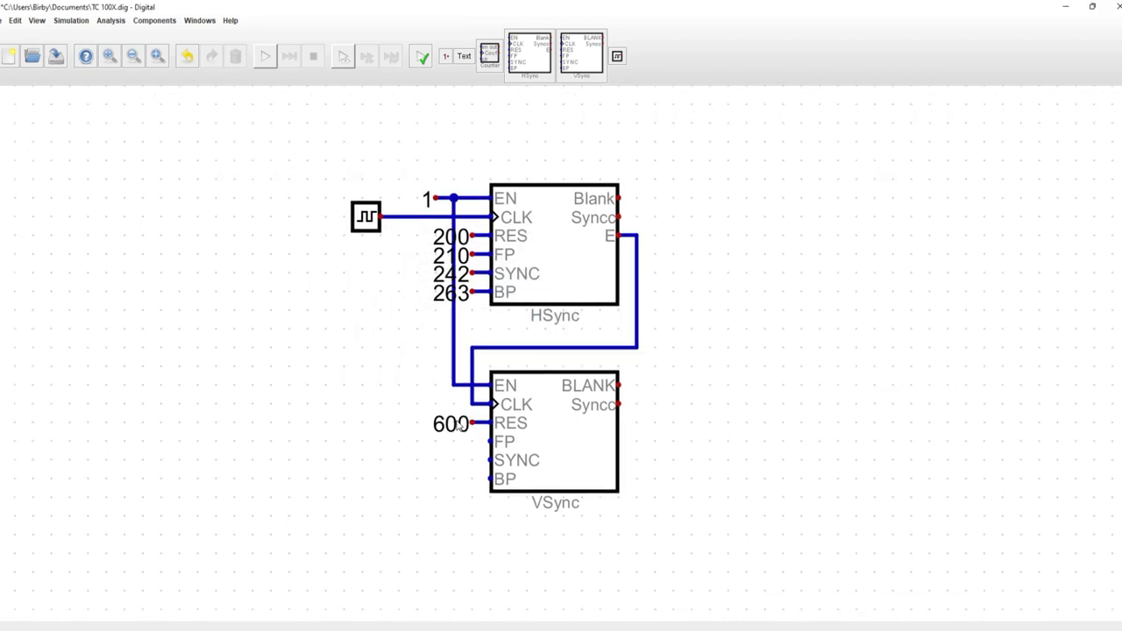
Add a constant 601 and wire it to the FP input of the VSync block.
{"action": "right_click", "coordinate": [457, 420]}
{"action": "key", "text": "Return"}
{"action": "key", "text": "l"}
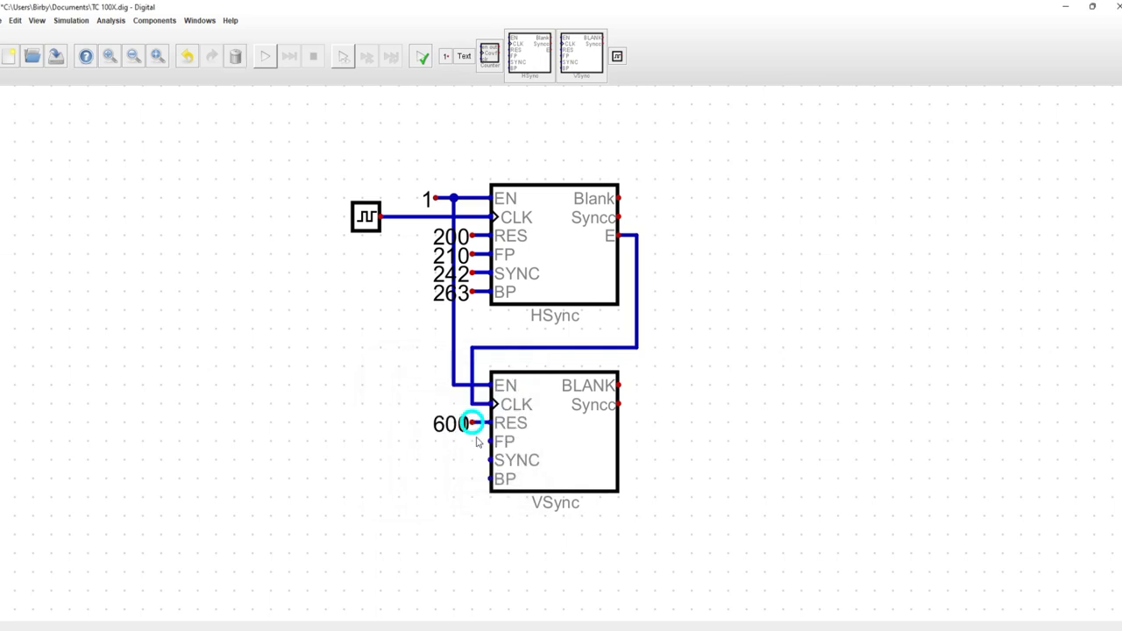
{"action": "left_click", "coordinate": [465, 441]}
{"action": "right_click", "coordinate": [465, 441]}
{"action": "left_click", "coordinate": [462, 453]}
{"action": "key", "text": "BackSpace"}
{"action": "type", "text": "601"}
{"action": "key", "text": "Return"}
{"action": "left_click", "coordinate": [473, 441]}
{"action": "left_click", "coordinate": [491, 442]}
Add a constant 605 for the SYNC input of the VSync block.
{"action": "key", "text": "l"}
{"action": "left_click", "coordinate": [469, 465]}
{"action": "right_click", "coordinate": [468, 465]}
{"action": "left_click", "coordinate": [473, 480]}
{"action": "key", "text": "BackSpace"}
{"action": "type", "text": "605"}
{"action": "key", "text": "Return"}
Set the constant on VSync's BP input to 627.
{"action": "right_click", "coordinate": [464, 479]}
{"action": "type", "text": "628"}
{"action": "key", "text": "BackSpace"}
{"action": "type", "text": "7"}
{"action": "key", "text": "Return"}
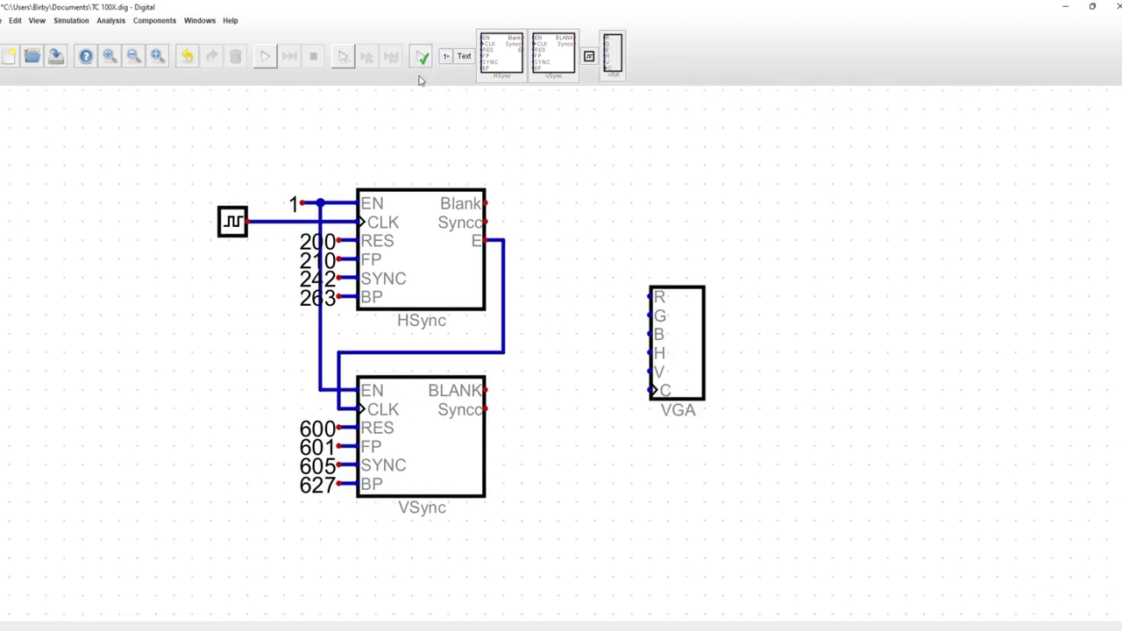
Add a constant 1 to each of the R, G and B inputs of the VGA block.
{"action": "left_click", "coordinate": [445, 57]}
{"action": "left_click", "coordinate": [613, 298]}
{"action": "left_click_drag", "start_coordinate": [613, 299], "coordinate": [632, 296]}
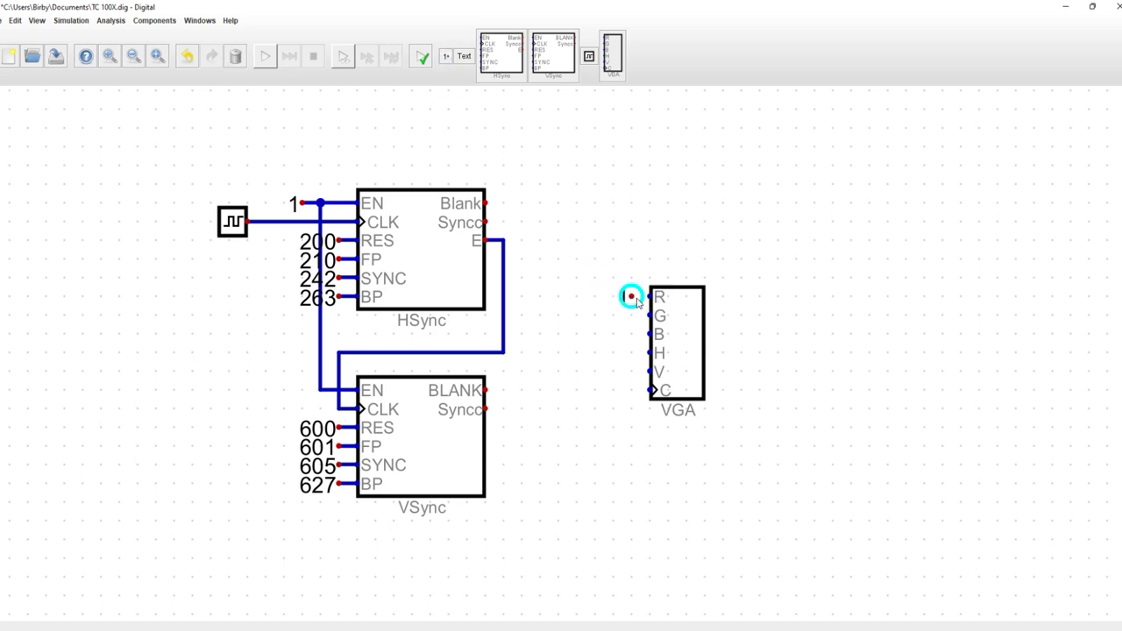
{"action": "left_click", "coordinate": [446, 56]}
{"action": "left_click", "coordinate": [631, 315]}
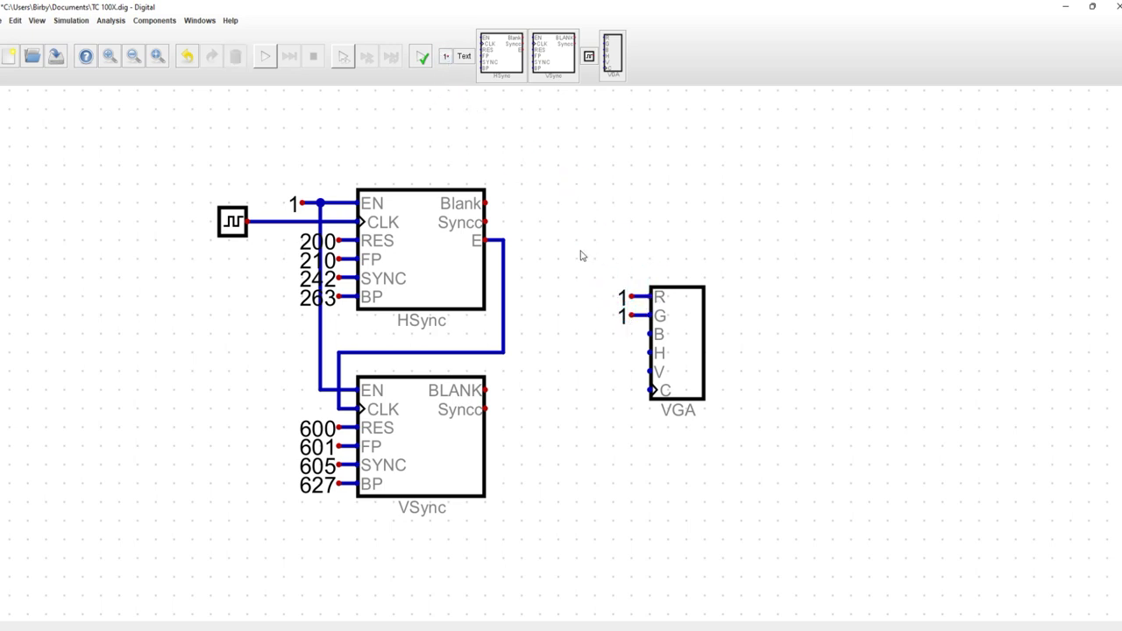
{"action": "left_click", "coordinate": [448, 56]}
{"action": "left_click", "coordinate": [627, 334]}
Wire HSync's Blank output to the VGA block's H input and VSync's Syncc output to its V input.
{"action": "left_click", "coordinate": [486, 203]}
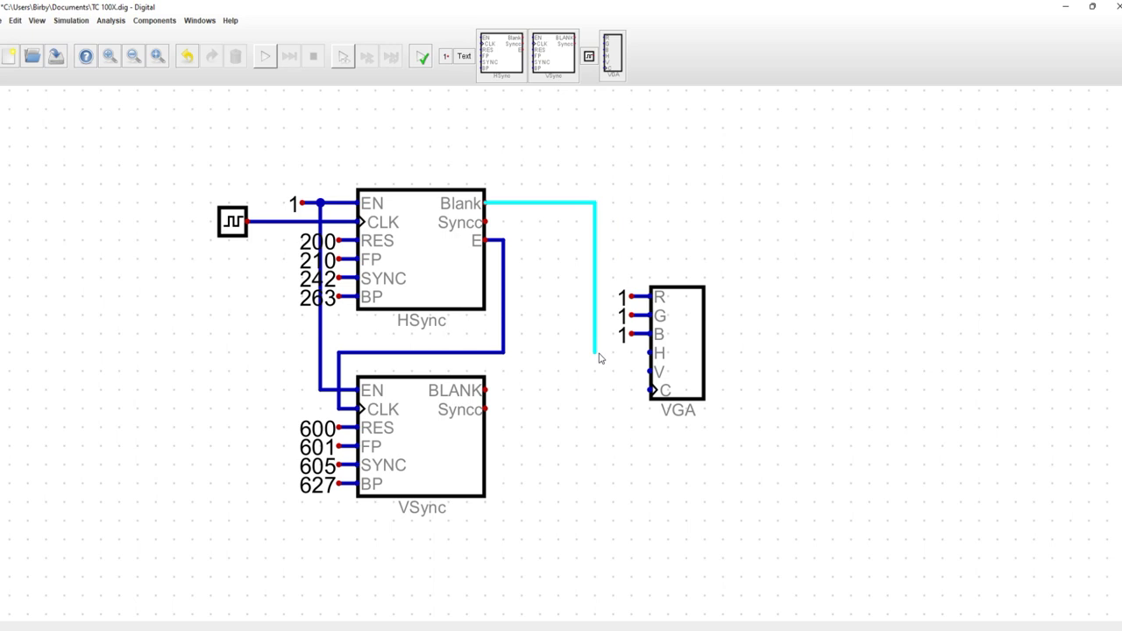
{"action": "left_click", "coordinate": [596, 353]}
{"action": "left_click", "coordinate": [650, 353]}
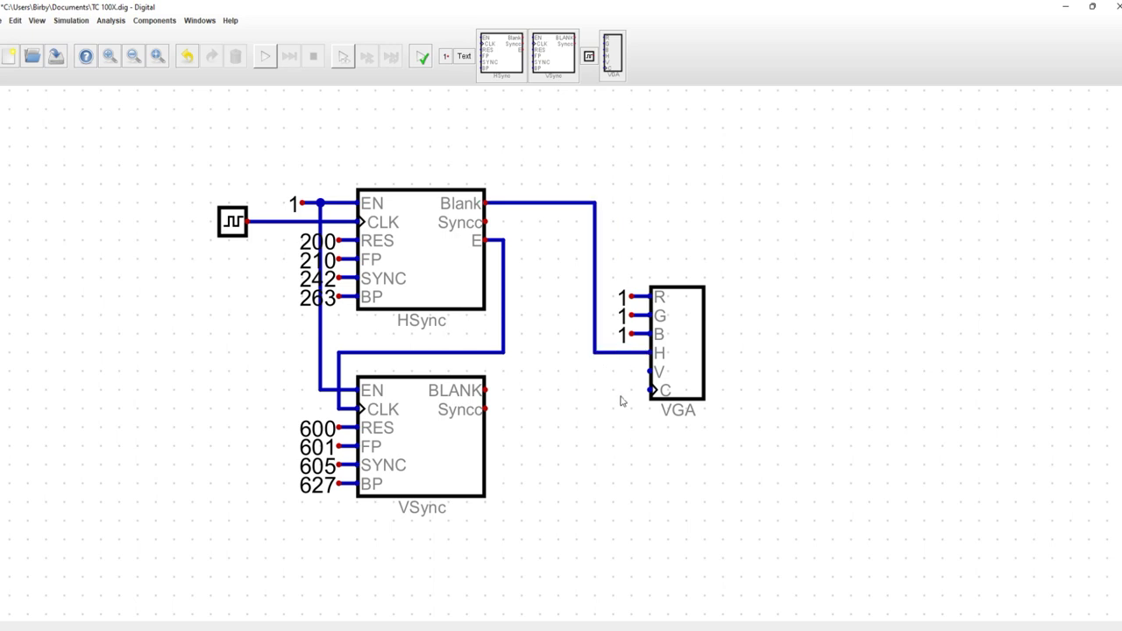
{"action": "left_click", "coordinate": [489, 411]}
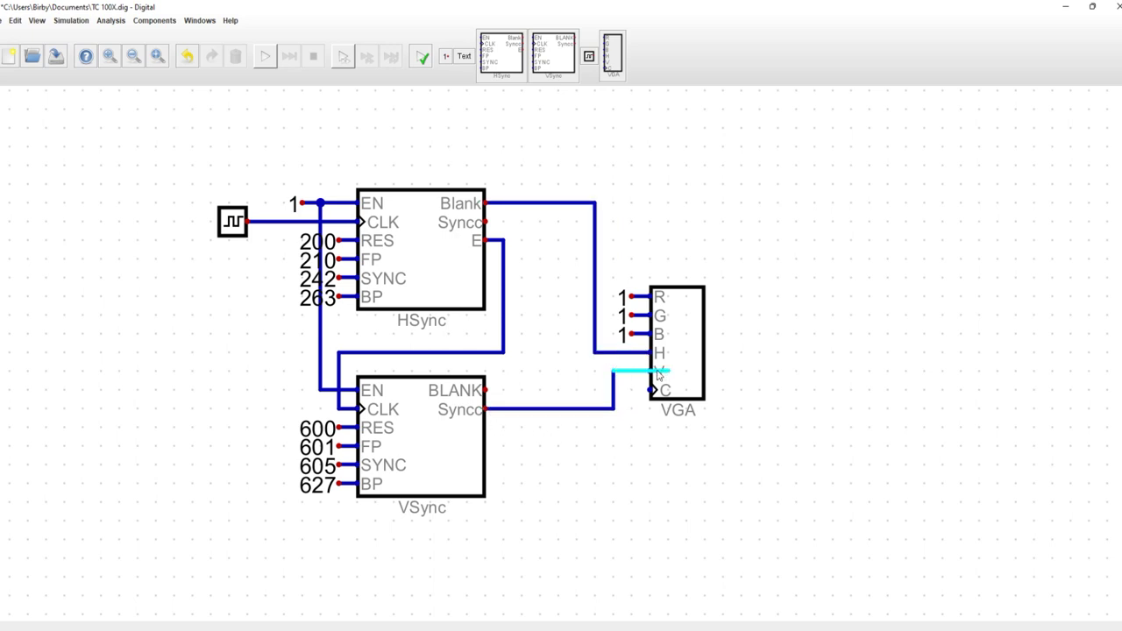
{"action": "left_click", "coordinate": [651, 372]}
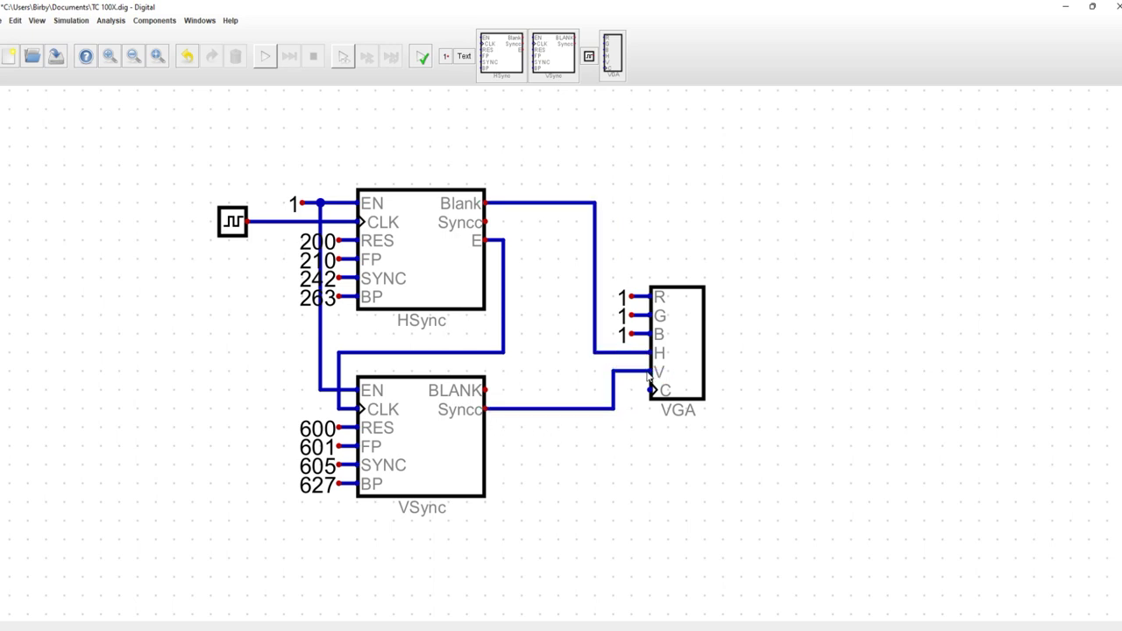
Wire the clock line to the VGA block's C input and test the circuit by starting the simulation.
{"action": "left_click", "coordinate": [266, 223]}
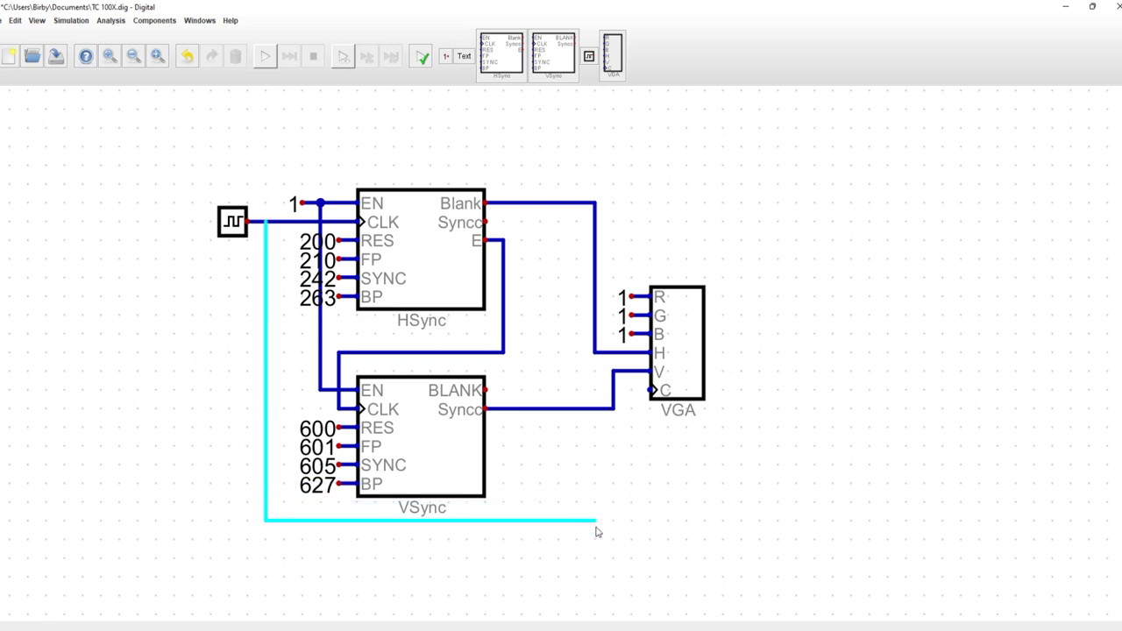
{"action": "left_click", "coordinate": [632, 541]}
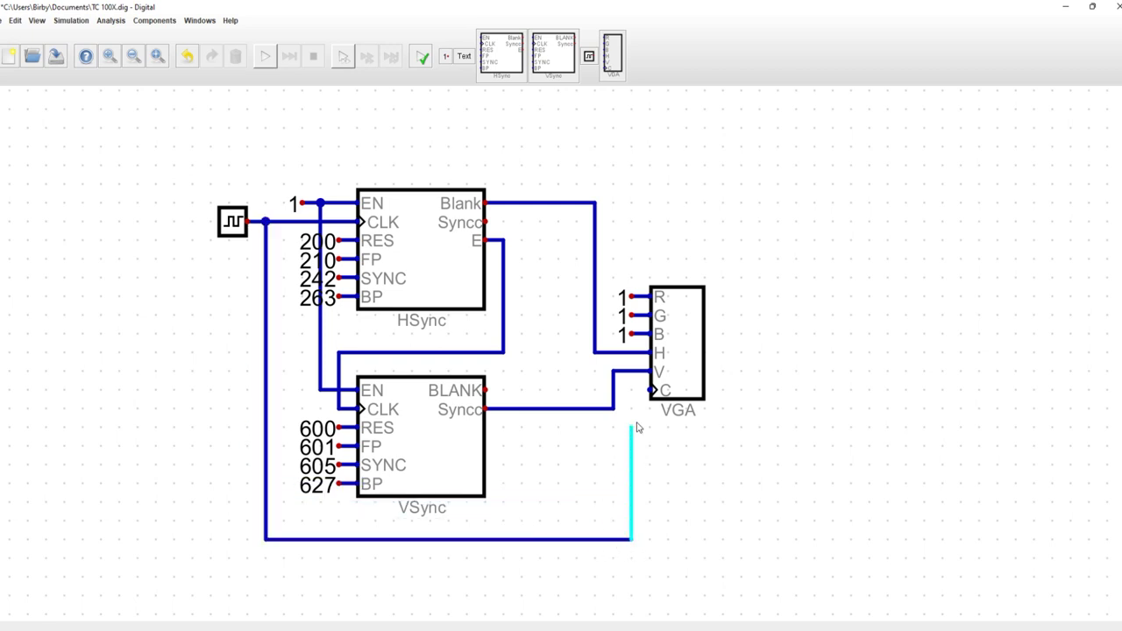
{"action": "left_click", "coordinate": [653, 390]}
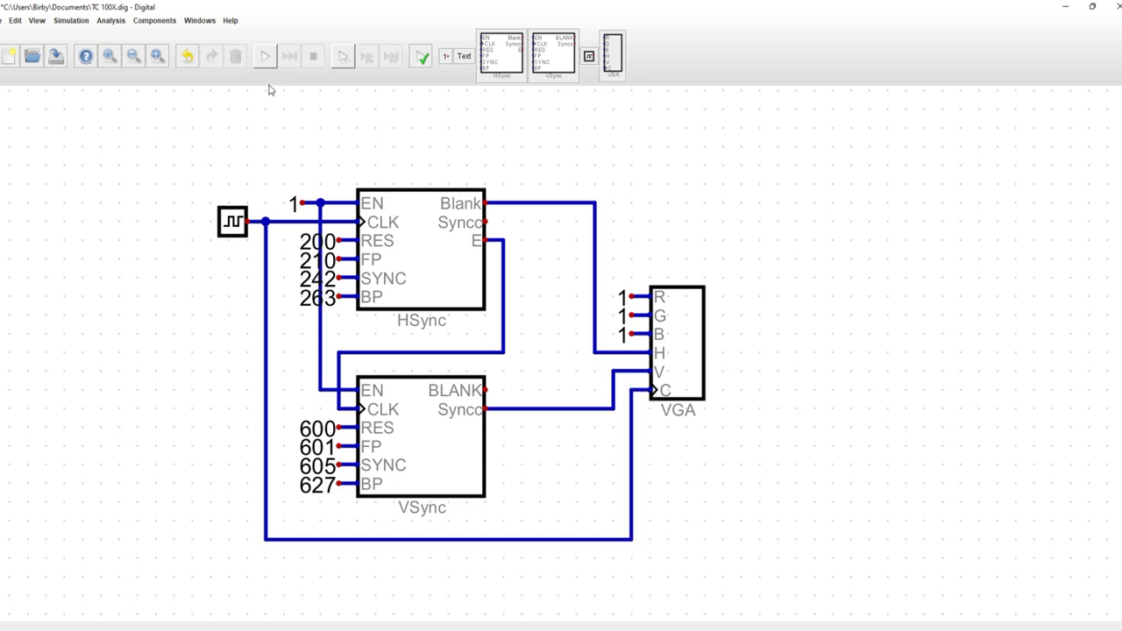
{"action": "left_click", "coordinate": [265, 56]}
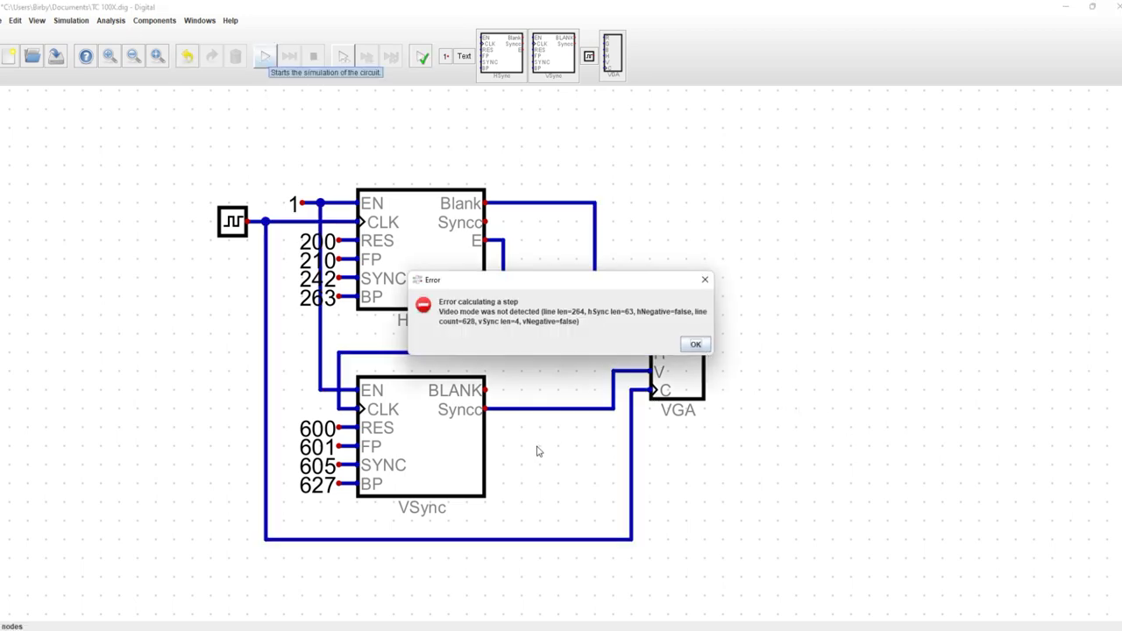
{"action": "left_click", "coordinate": [696, 344]}
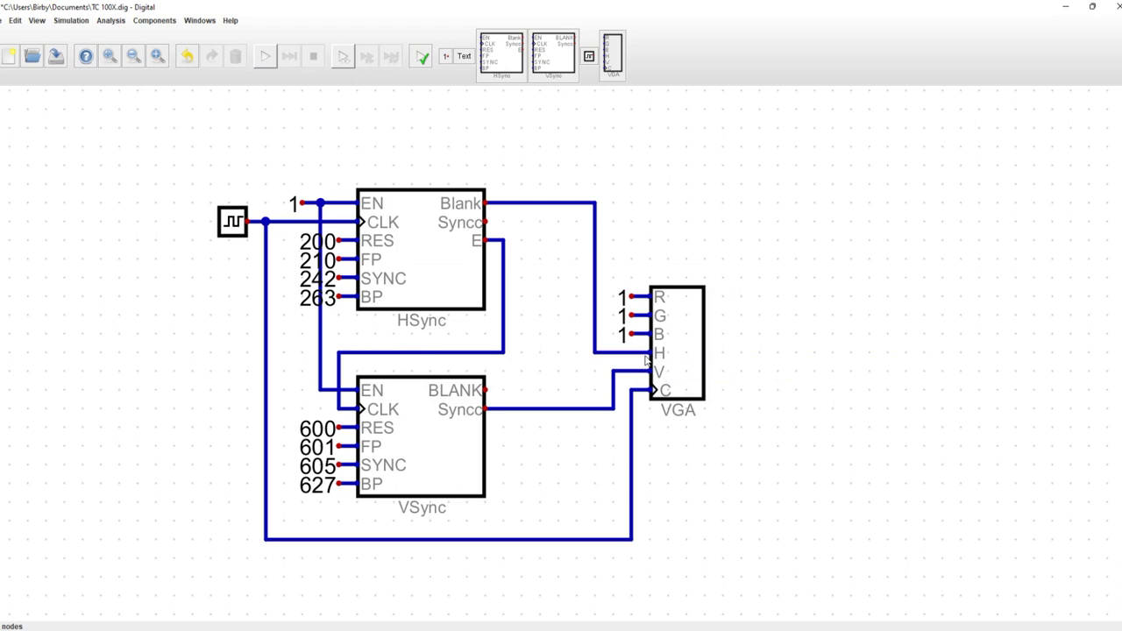
Replace the wire from HSync's Blank output with one from its Syncc output to the VGA block's H input.
{"action": "left_click_drag", "start_coordinate": [526, 165], "coordinate": [617, 284]}
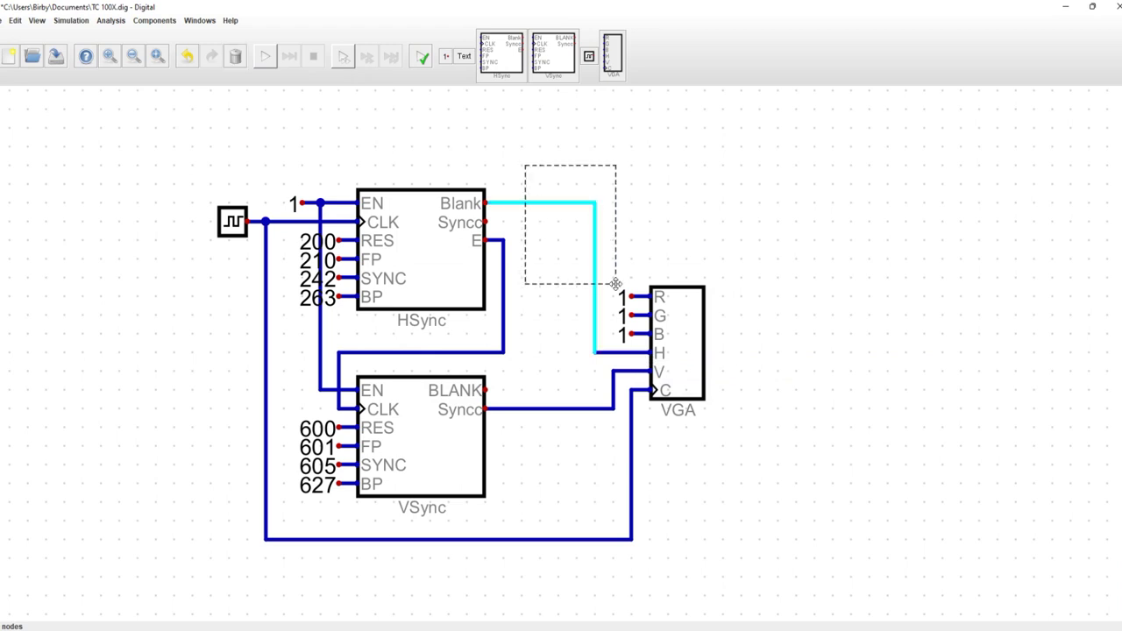
{"action": "key", "text": "Delete"}
{"action": "left_click", "coordinate": [592, 349]}
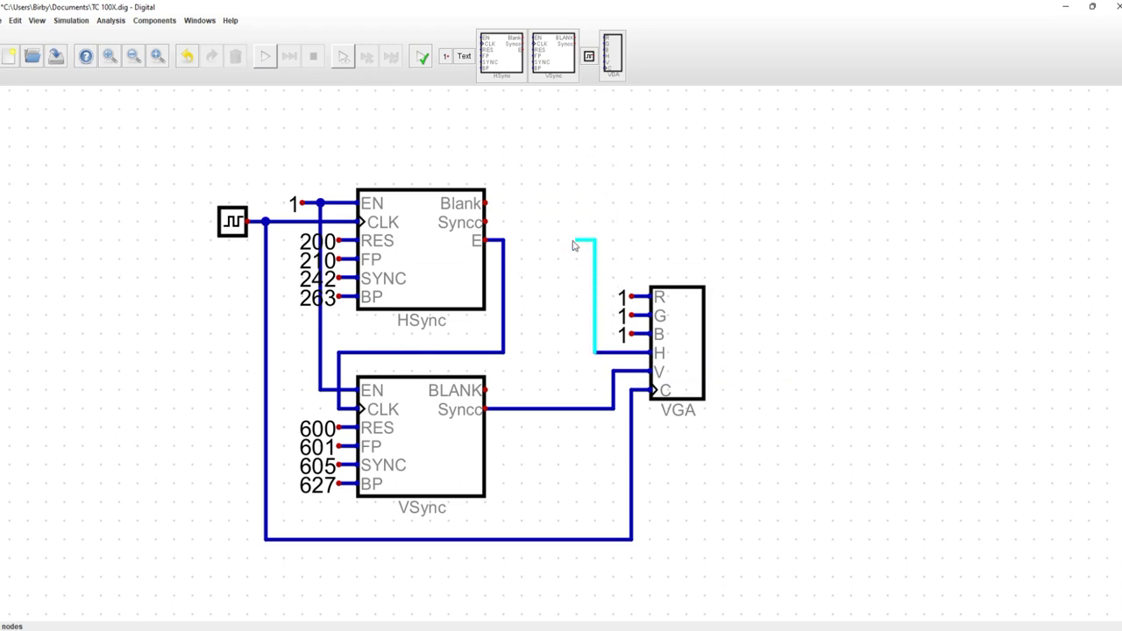
{"action": "left_click", "coordinate": [493, 226]}
Delete the clock input and its wires, place a new one farther from HSync, and wire it to the VGA clock line.
{"action": "left_click_drag", "start_coordinate": [714, 194], "coordinate": [846, 198]}
{"action": "left_click_drag", "start_coordinate": [328, 169], "coordinate": [402, 255]}
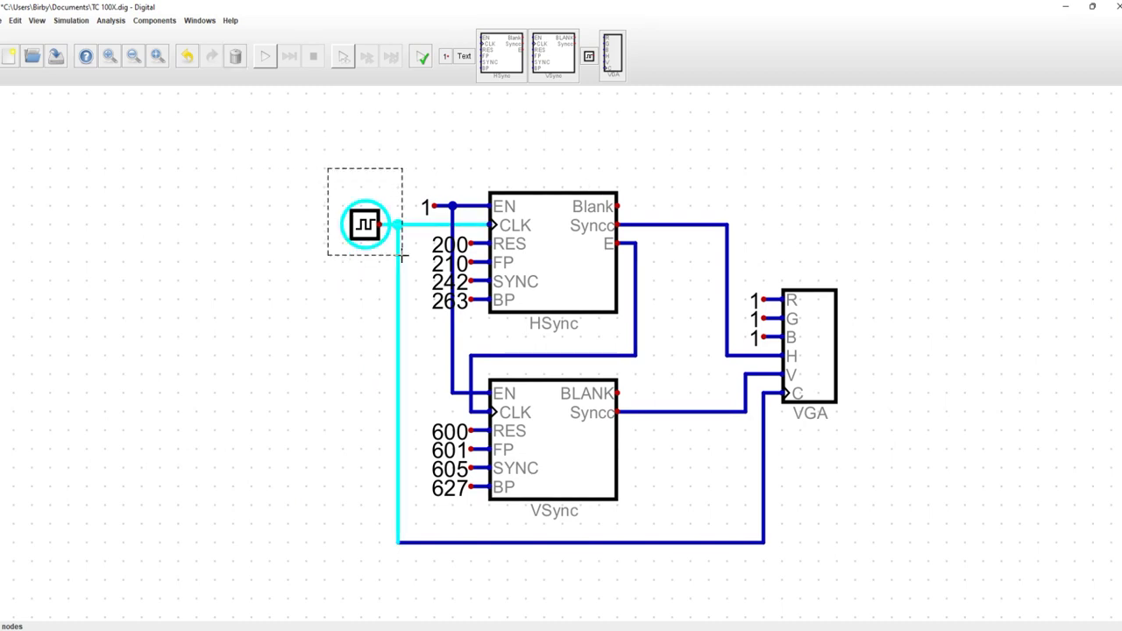
{"action": "key", "text": "Delete"}
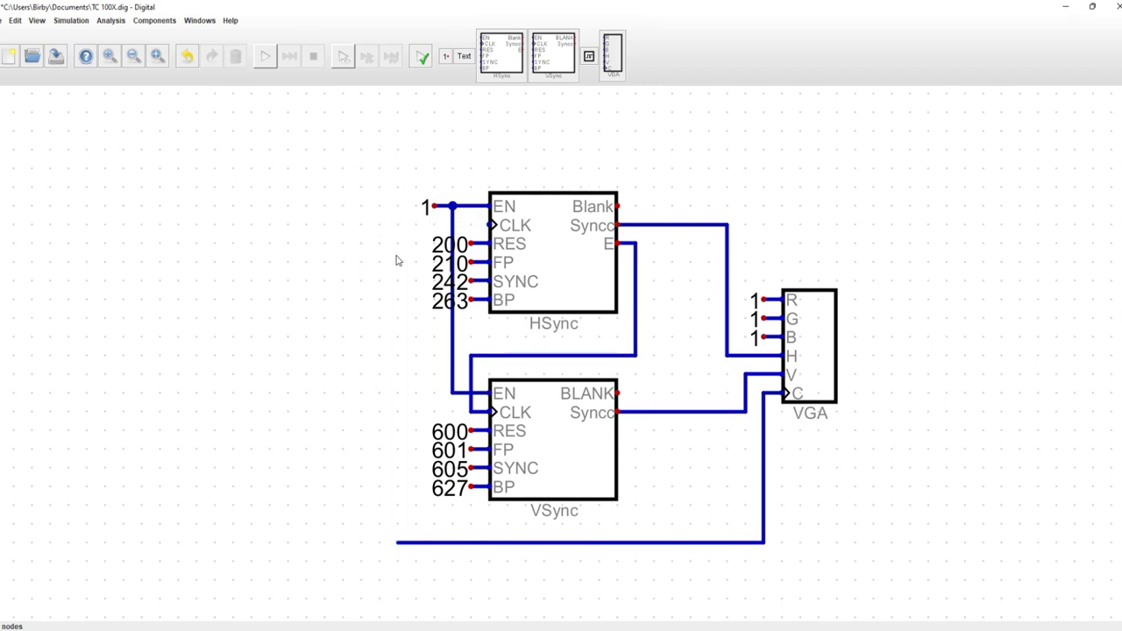
{"action": "left_click", "coordinate": [587, 56]}
{"action": "left_click", "coordinate": [288, 242]}
{"action": "left_click", "coordinate": [290, 225]}
{"action": "left_click", "coordinate": [360, 542]}
{"action": "left_click", "coordinate": [397, 543]}
Enable the new clock input's real time clock and set its frequency to 50000 Hz.
{"action": "left_click_drag", "start_coordinate": [273, 226], "coordinate": [303, 359]}
{"action": "right_click", "coordinate": [299, 358]}
{"action": "left_click", "coordinate": [238, 363]}
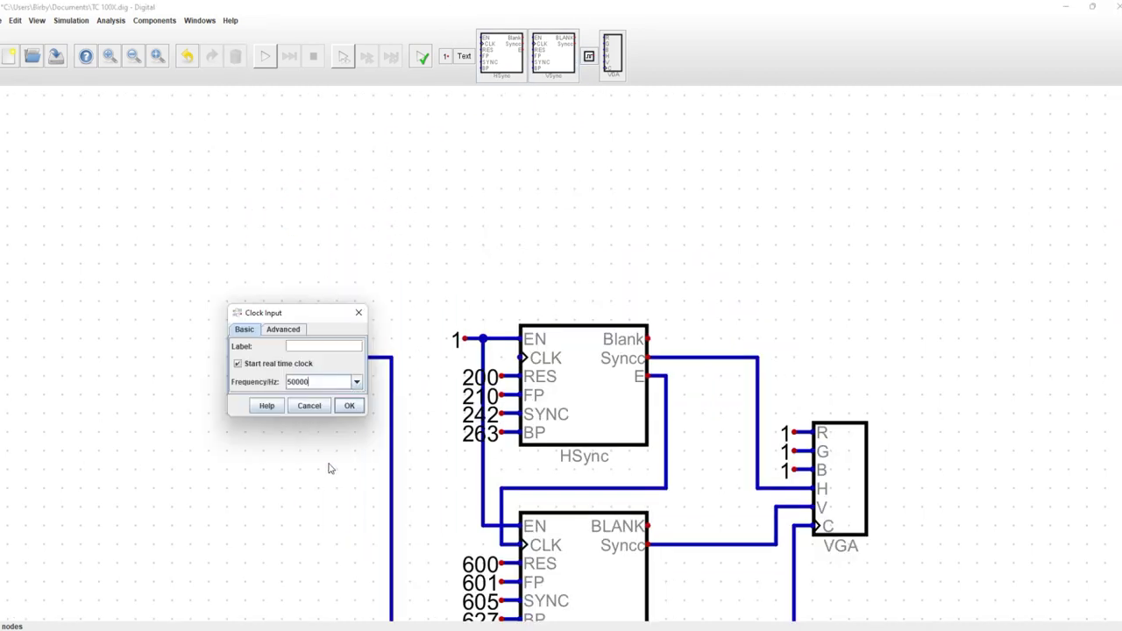
{"action": "type", "text": "000"}
{"action": "key", "text": "Return"}
{"action": "left_click_drag", "start_coordinate": [423, 399], "coordinate": [425, 429]}
{"action": "left_click", "coordinate": [168, 21]}
{"action": "mouse_move", "coordinate": [158, 96]}
{"action": "left_click", "coordinate": [219, 246]}
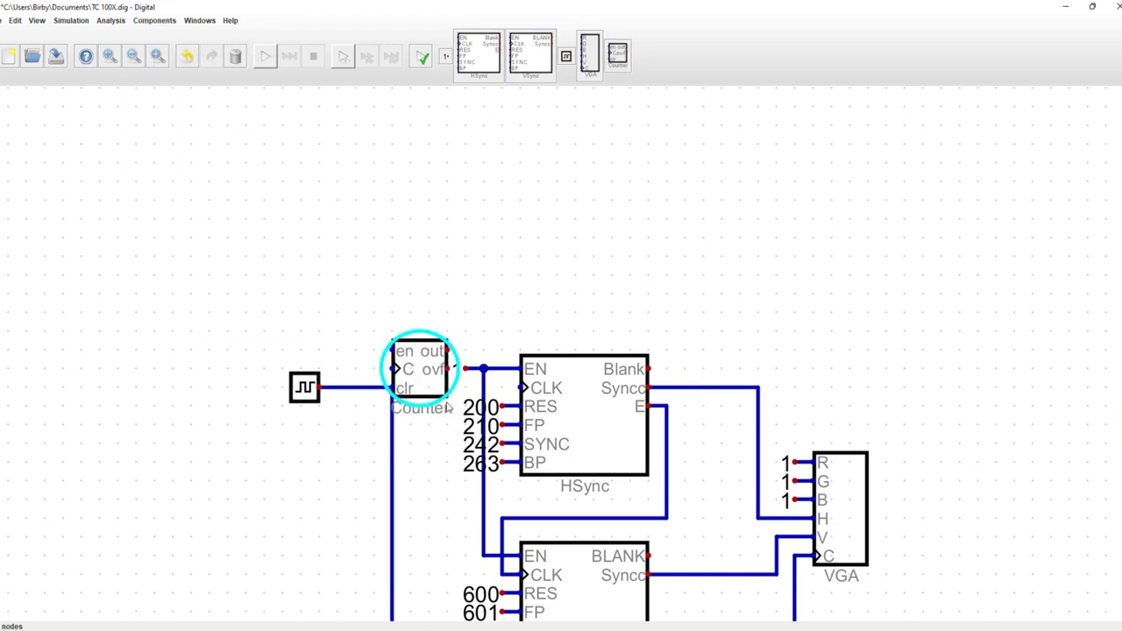
{"action": "left_click", "coordinate": [447, 423]}
{"action": "key", "text": "ctrl+z"}
Delete the clock wire running down to the VGA clock line and redraw it closer to the clock input.
{"action": "key", "text": "Delete"}
{"action": "left_click_drag", "start_coordinate": [373, 369], "coordinate": [446, 210]}
{"action": "left_click", "coordinate": [313, 164]}
{"action": "left_click", "coordinate": [348, 483]}
{"action": "left_click", "coordinate": [385, 483]}
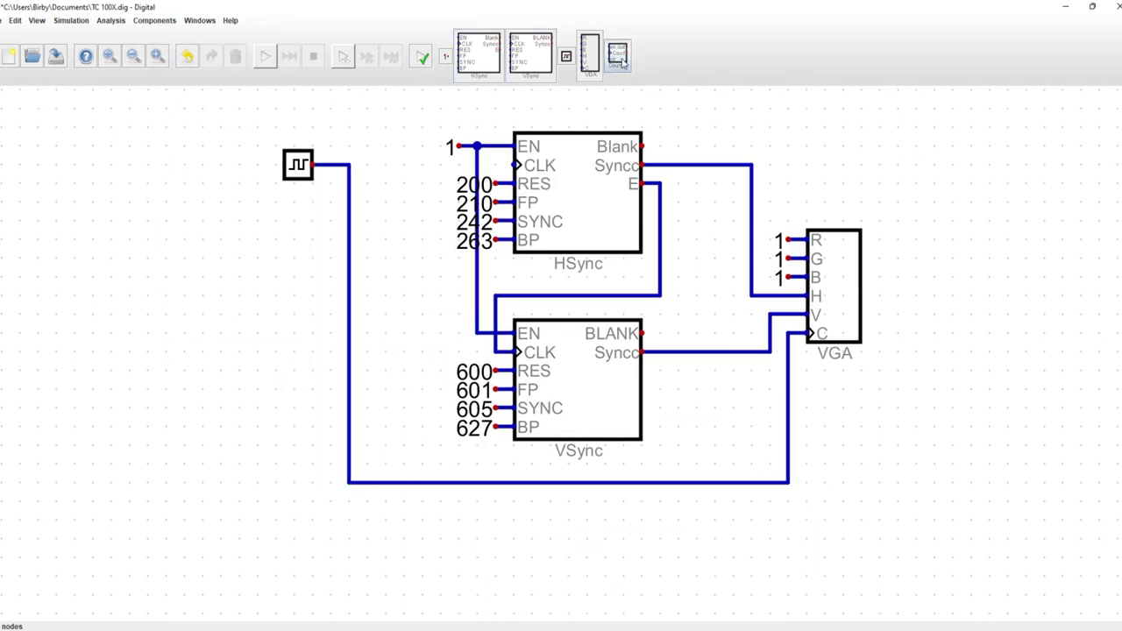
Place a counter on the clock line and wire constant 1 to its en input and constant 0 to its clr input.
{"action": "left_click", "coordinate": [622, 63]}
{"action": "left_click", "coordinate": [421, 192]}
{"action": "left_click", "coordinate": [446, 56]}
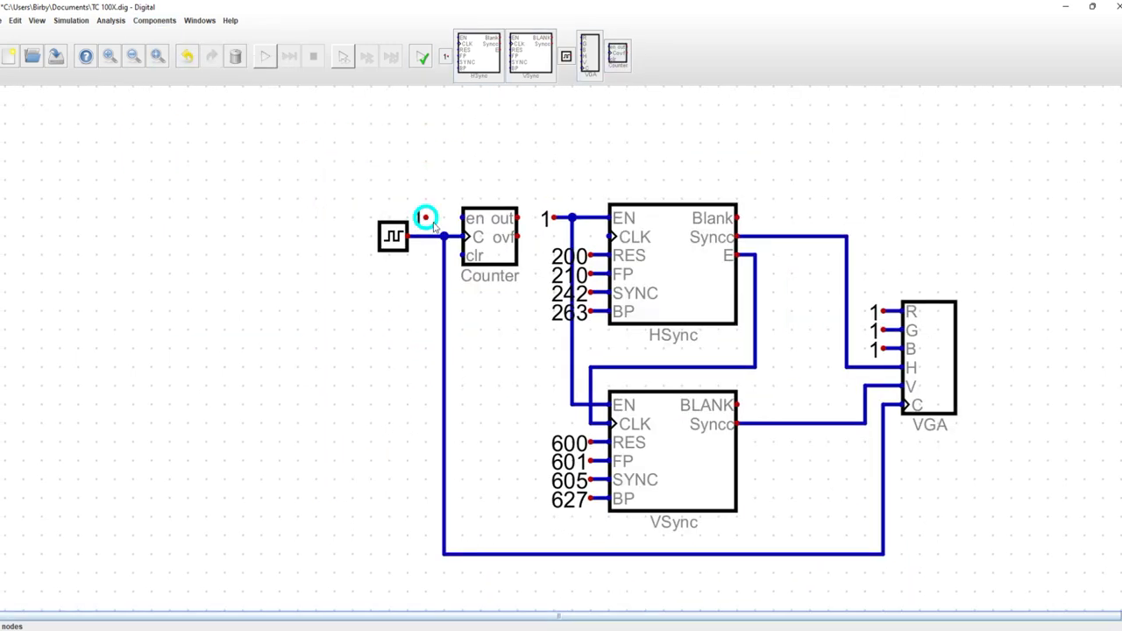
{"action": "left_click", "coordinate": [427, 219]}
{"action": "left_click", "coordinate": [427, 255]}
{"action": "right_click", "coordinate": [422, 255]}
{"action": "type", "text": "0"}
{"action": "key", "text": "Return"}
{"action": "left_click", "coordinate": [426, 218]}
{"action": "left_click", "coordinate": [463, 218]}
{"action": "left_click", "coordinate": [426, 255]}
{"action": "left_click", "coordinate": [462, 256]}
Label the counter div4.
{"action": "right_click", "coordinate": [496, 247]}
{"action": "left_click", "coordinate": [515, 271]}
{"action": "type", "text": "div4"}
{"action": "double_click", "coordinate": [547, 233]}
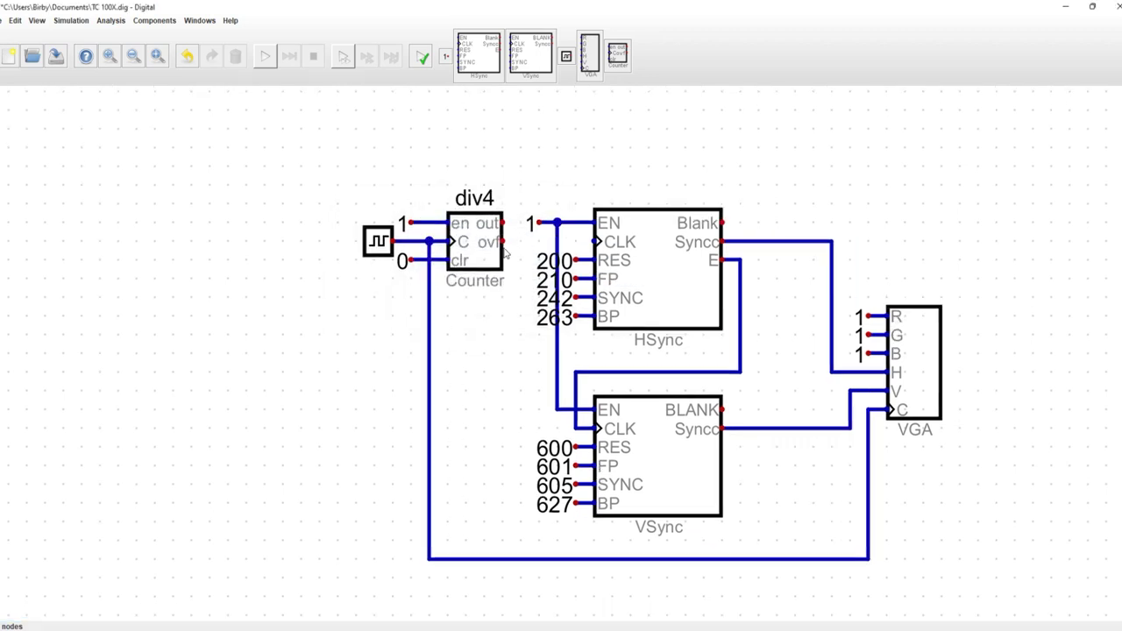
Wire the div4 counter's ovf output to the HSync block's CLK input.
{"action": "left_click", "coordinate": [503, 242]}
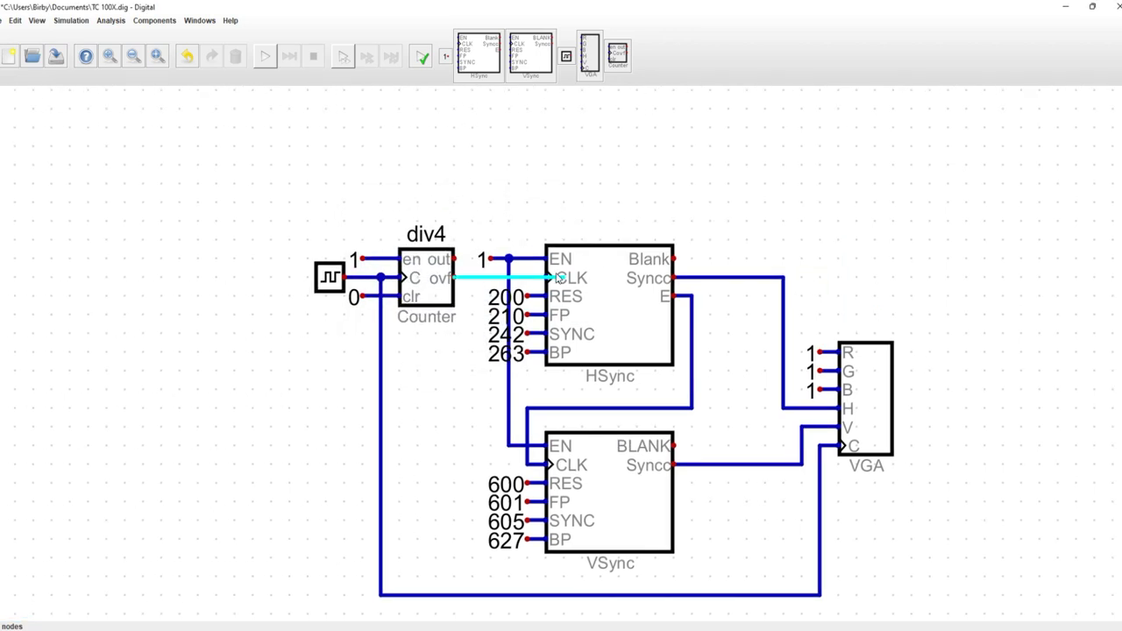
{"action": "left_click", "coordinate": [546, 277]}
{"action": "left_click_drag", "start_coordinate": [701, 288], "coordinate": [654, 270]}
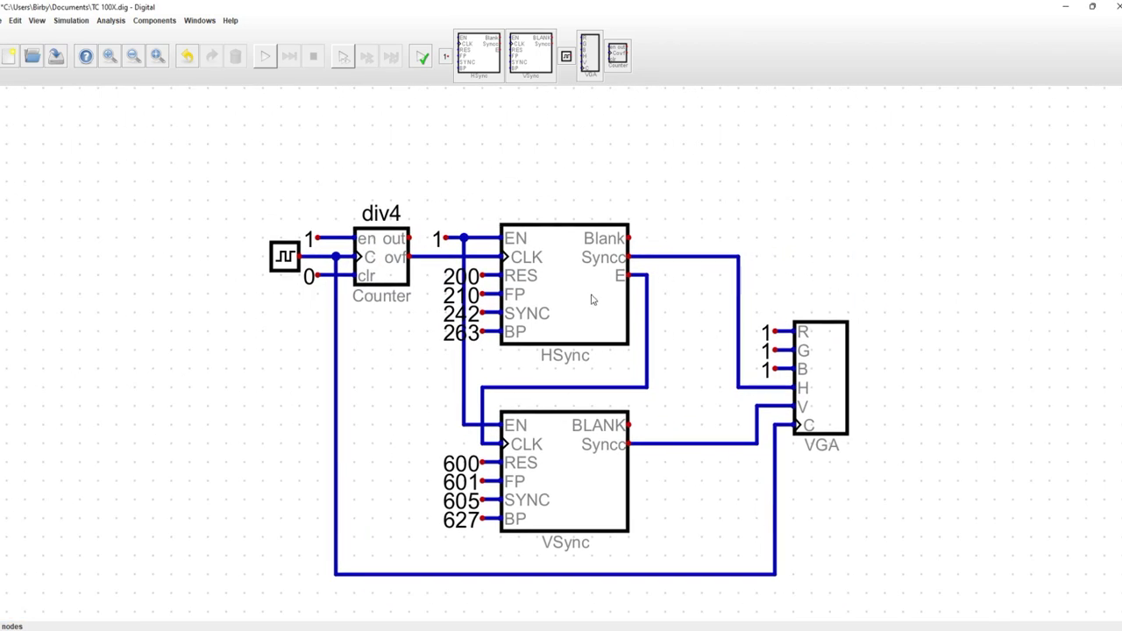
Run the simulation and move the VGA output window aside to inspect the picture.
{"action": "left_click", "coordinate": [265, 56]}
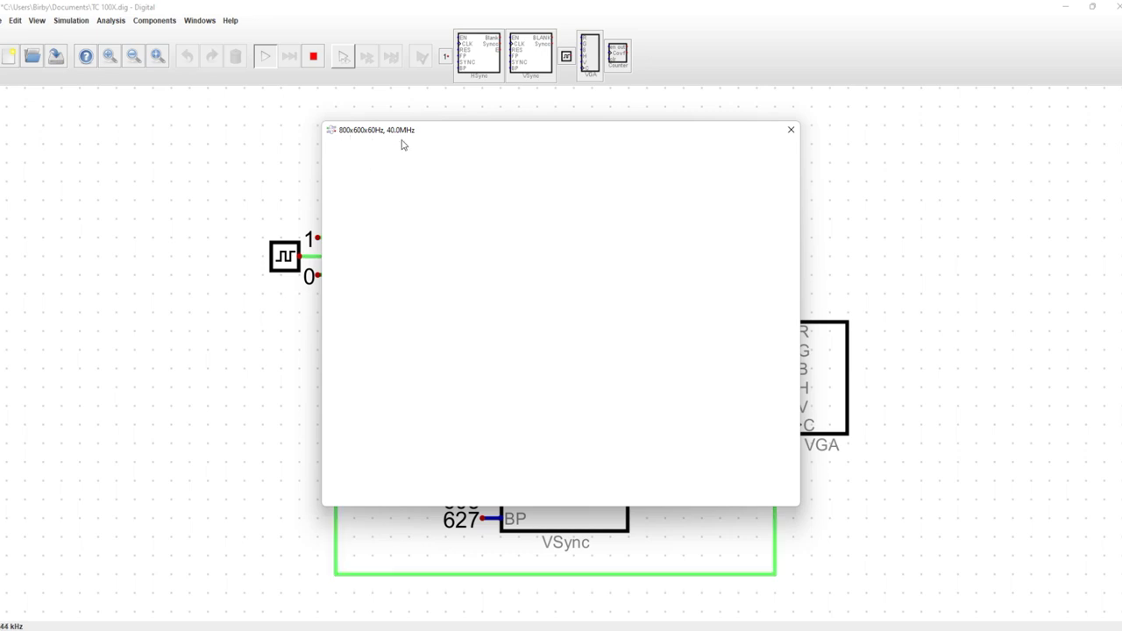
{"action": "left_click_drag", "start_coordinate": [415, 135], "coordinate": [388, 133]}
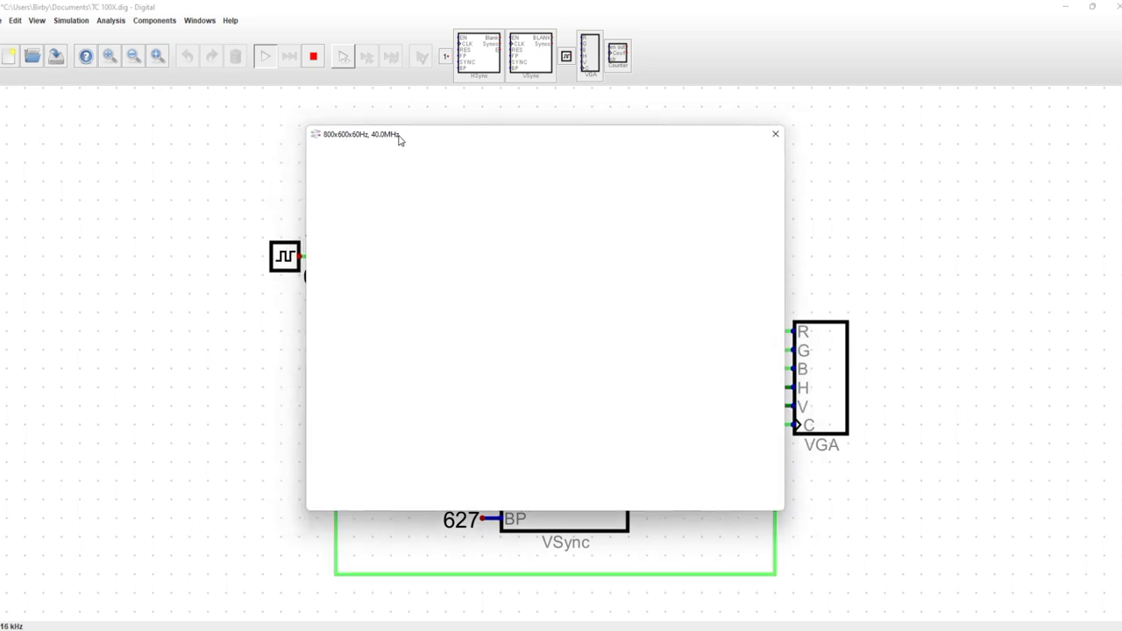
{"action": "left_click_drag", "start_coordinate": [401, 138], "coordinate": [579, 166]}
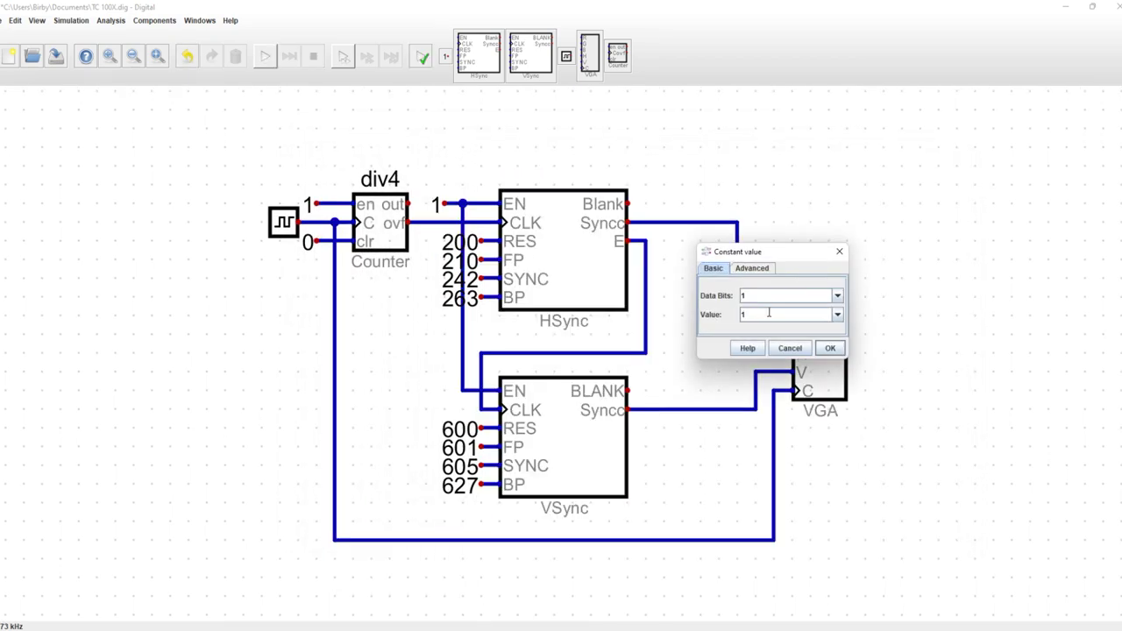
Set the constant on the VGA block's R input to 0 and rerun the simulation to check the displayed colour.
{"action": "key", "text": "BackSpace"}
{"action": "type", "text": "0"}
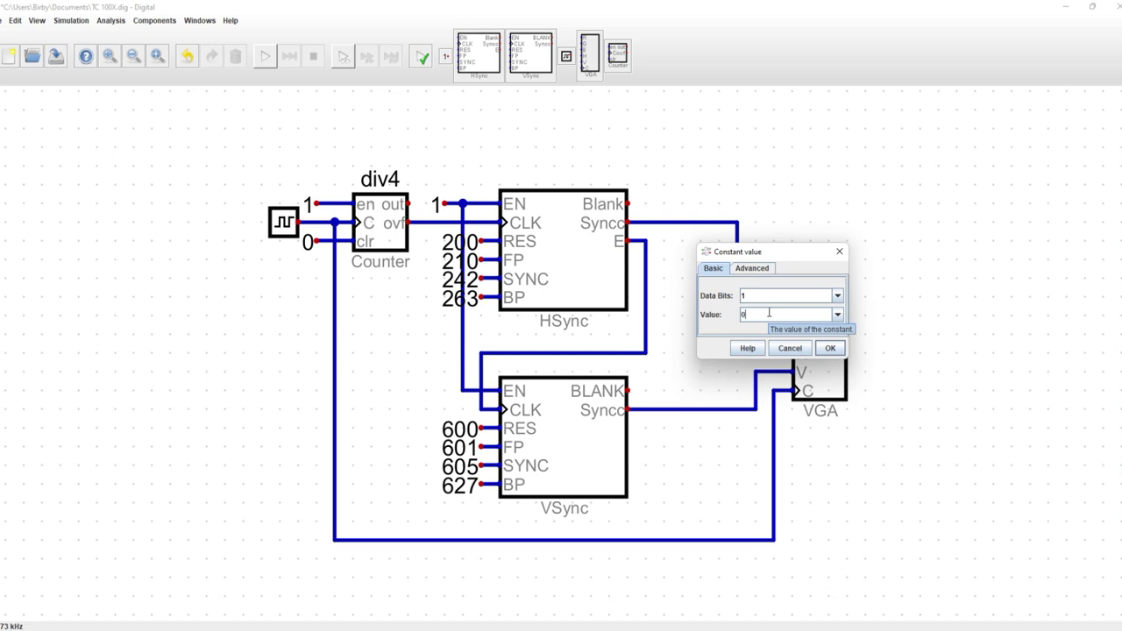
{"action": "key", "text": "Return"}
{"action": "left_click", "coordinate": [264, 56]}
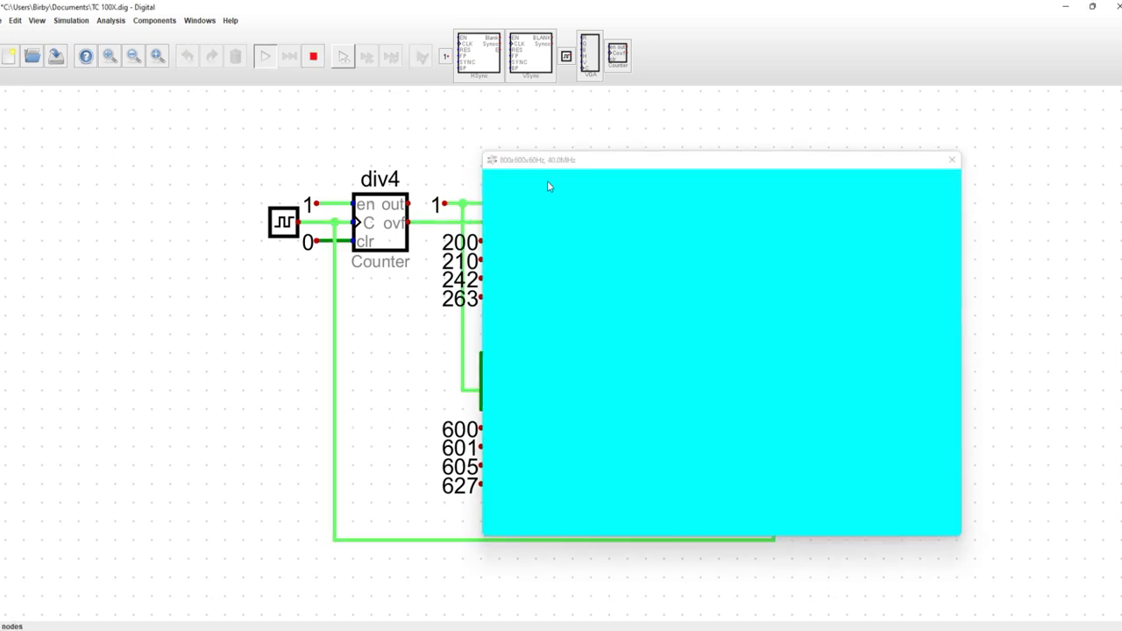
{"action": "left_click_drag", "start_coordinate": [571, 163], "coordinate": [529, 165]}
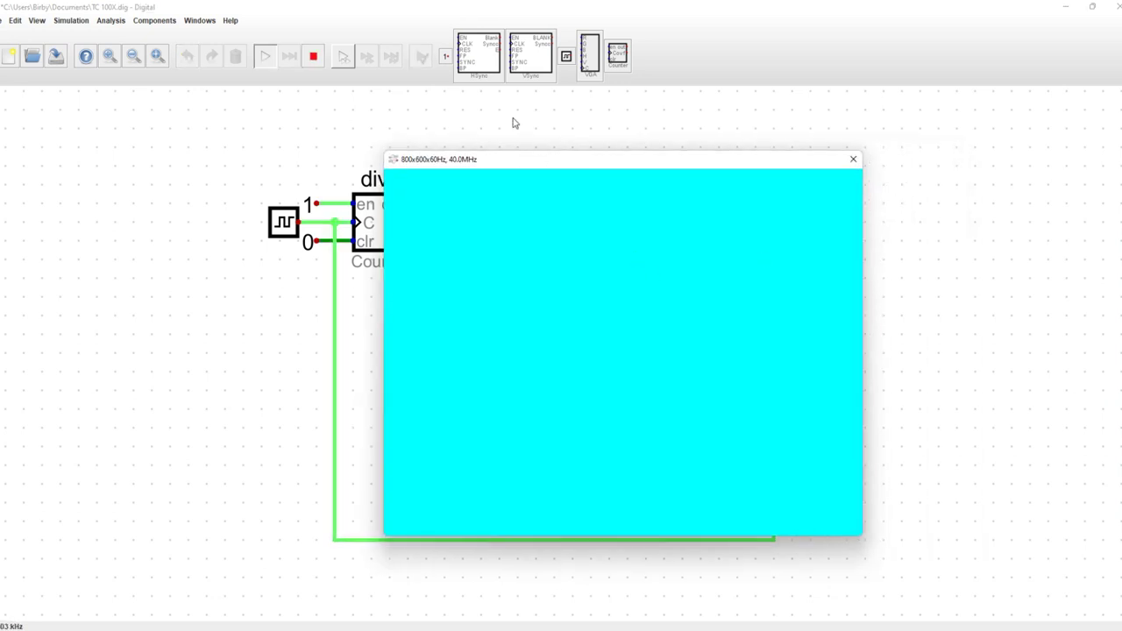
Stop the simulation and set the VGA block's G and B constants to 0 as well, rerunning it to check the output.
{"action": "left_click", "coordinate": [313, 56]}
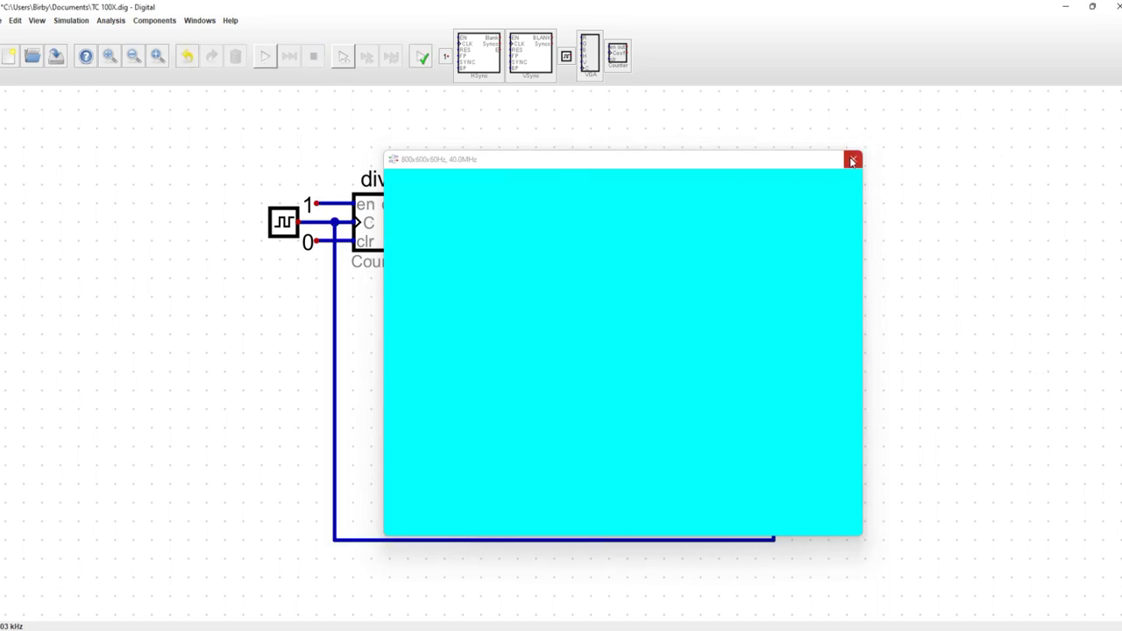
{"action": "left_click", "coordinate": [541, 263]}
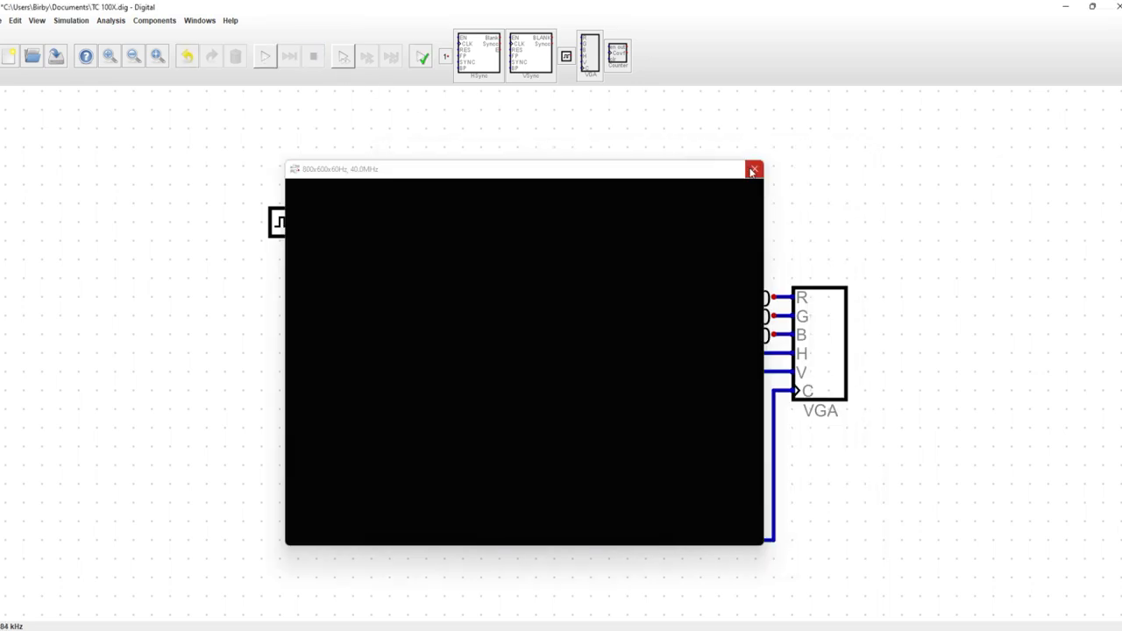
{"action": "left_click_drag", "start_coordinate": [674, 174], "coordinate": [693, 172]}
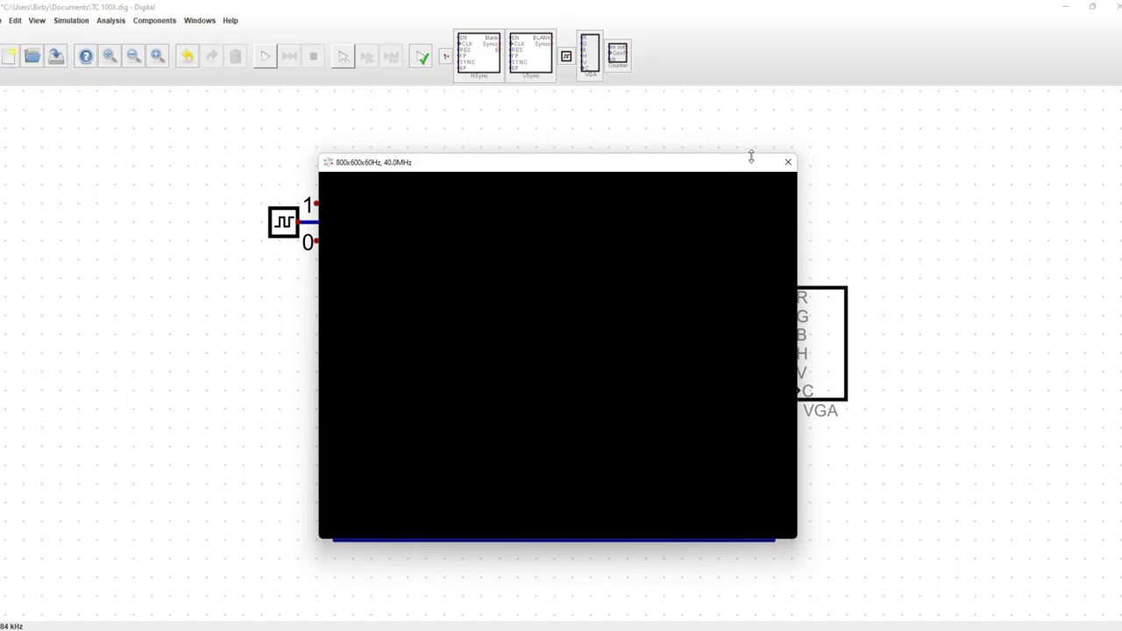